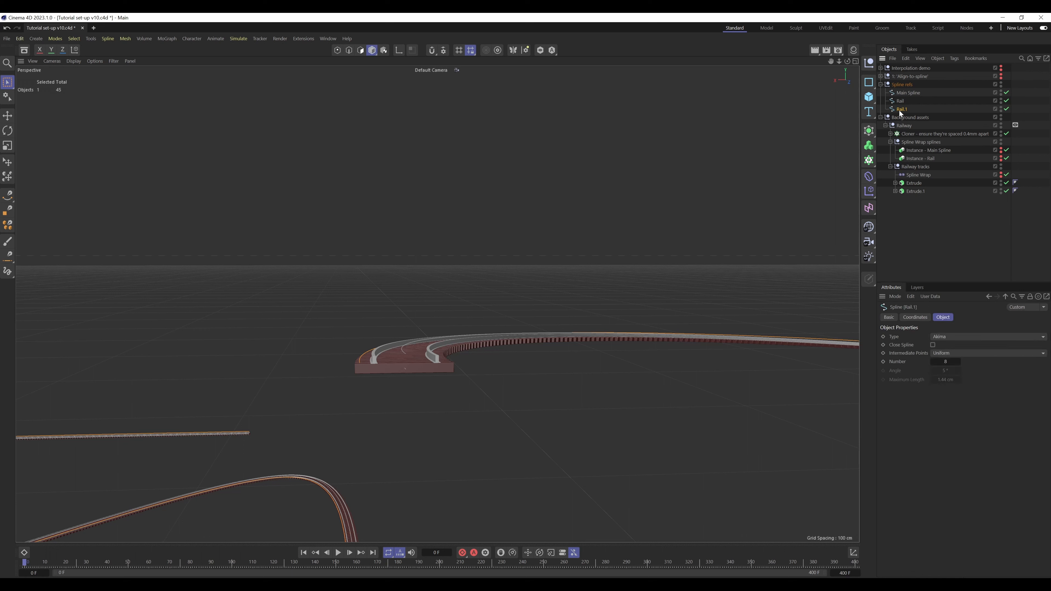
Step: Delete the Rail.1 spline from the Spline refs group
key("Delete")
Step: Try clearing the rail spline from the Railway tracks' Spline Wrap, and undo the change
left_click(918, 166)
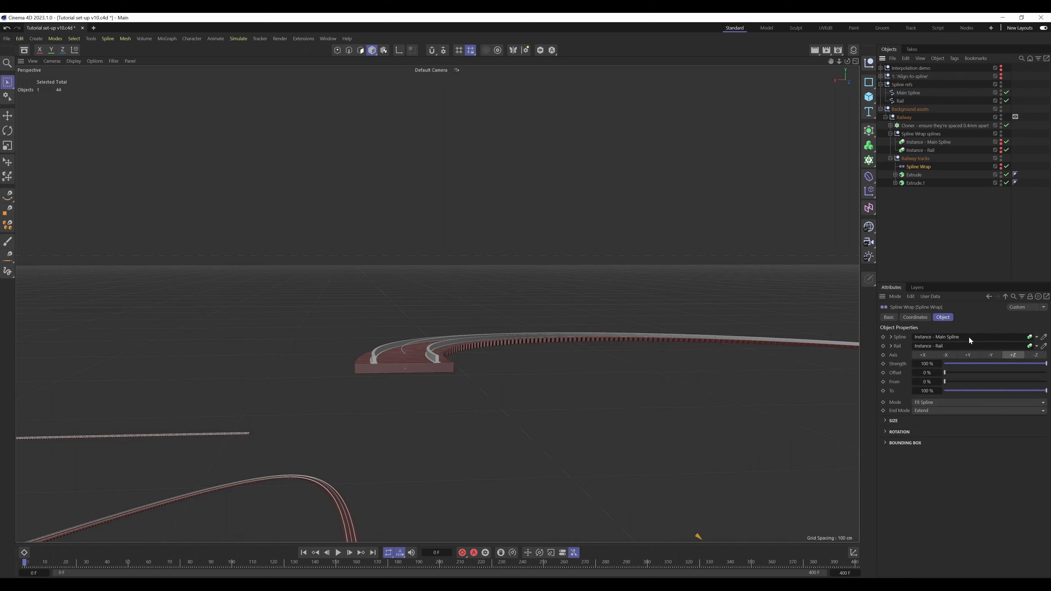
left_click(1036, 346)
left_click(1020, 354)
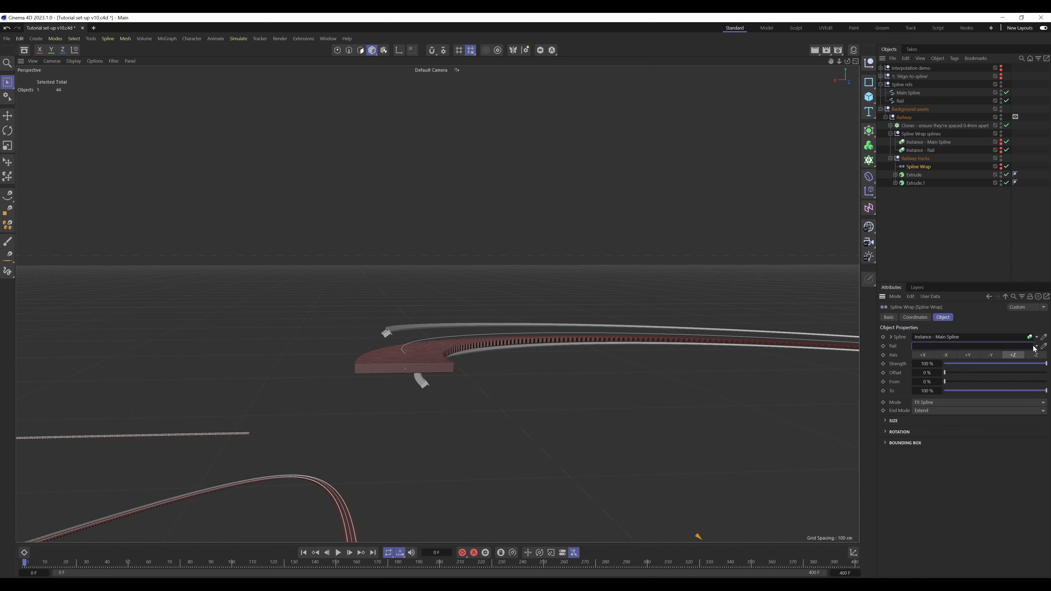
key("ctrl+z")
Step: Review the settings of the Spline Wrap, the two rail Extrude objects and the sleeper Cloner in the Railway group
left_click(916, 183)
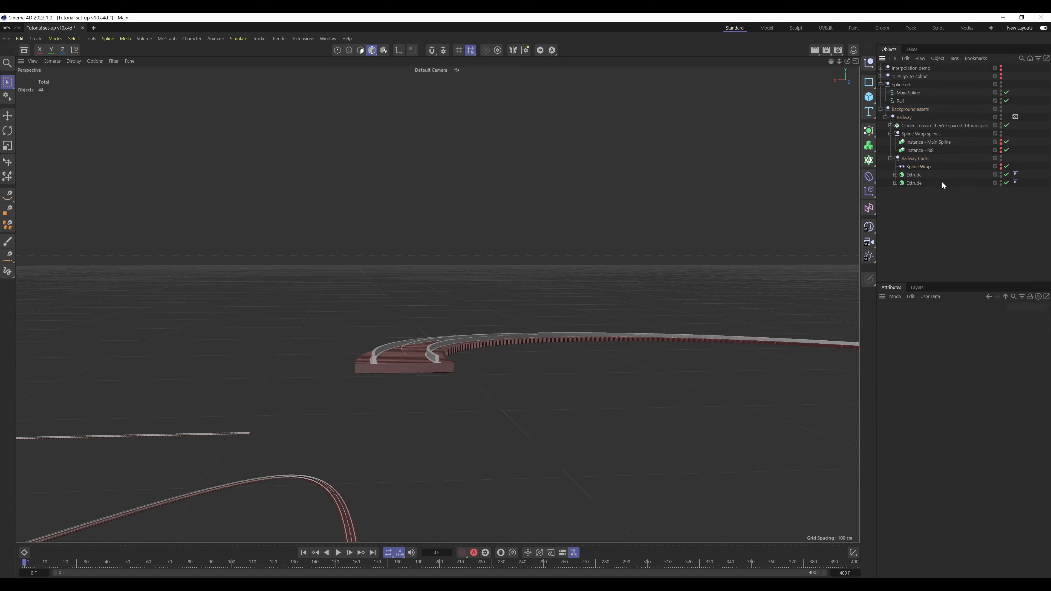
left_click(919, 166)
left_click(914, 183)
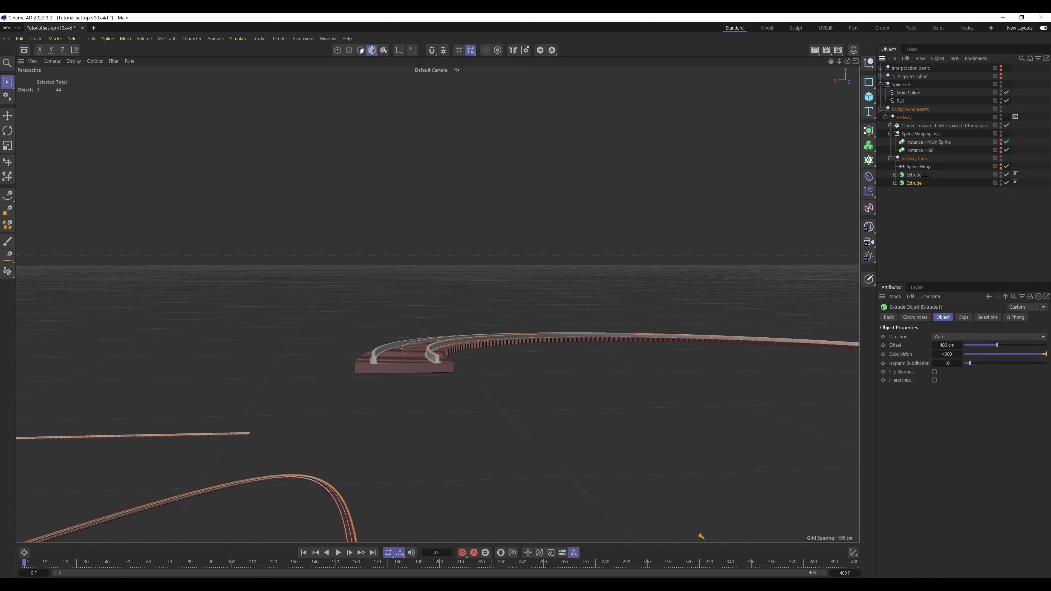
left_click(914, 175, "ctrl")
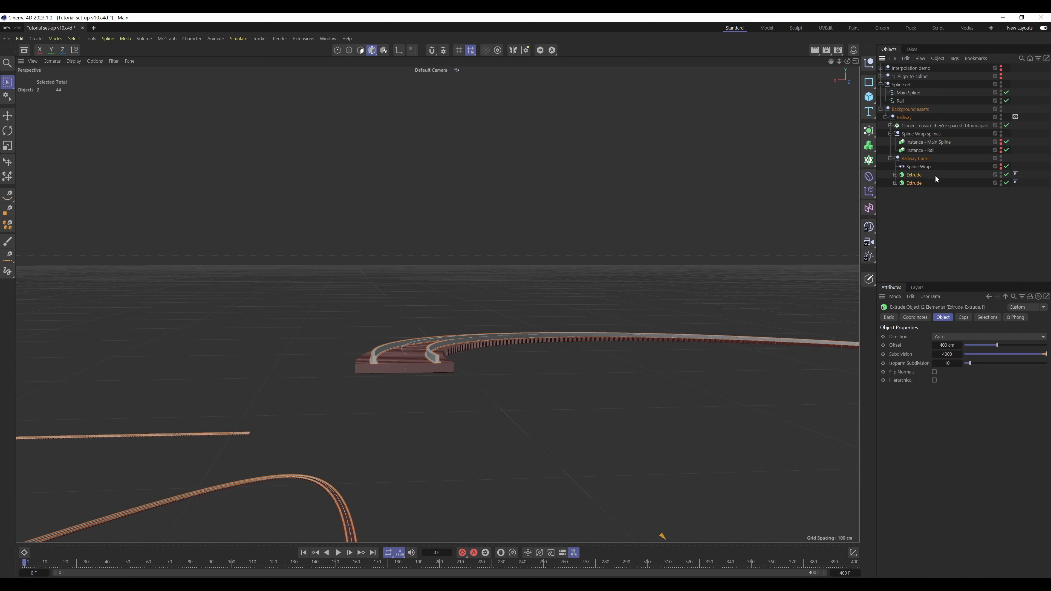
left_click(969, 208)
left_click(922, 167)
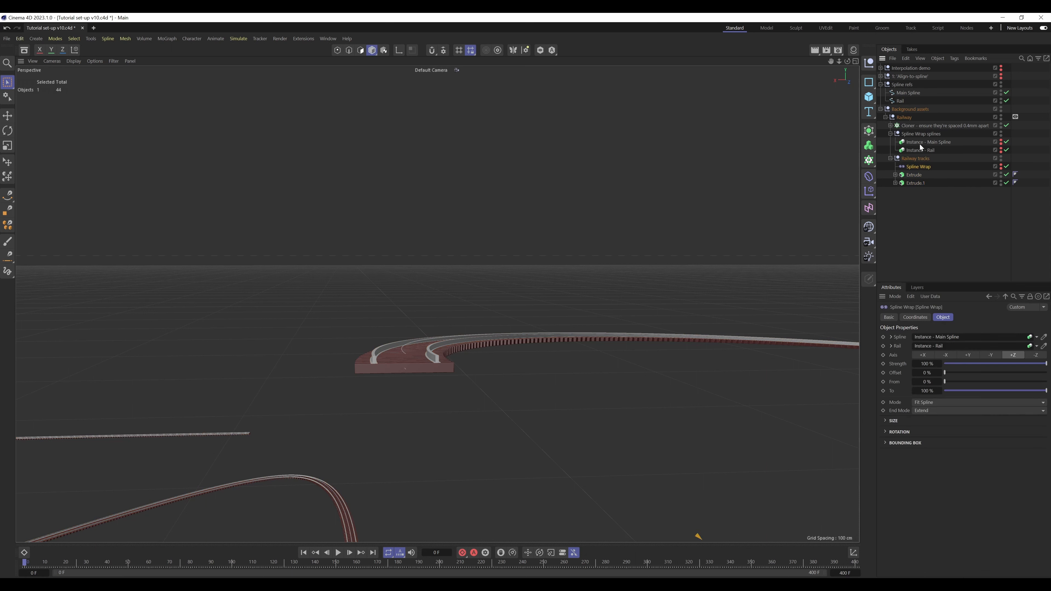
left_click(915, 126)
Step: Clear the selection and collapse the Railway tracks and Spline Wrap splines groups
left_click(999, 193)
left_click(889, 158)
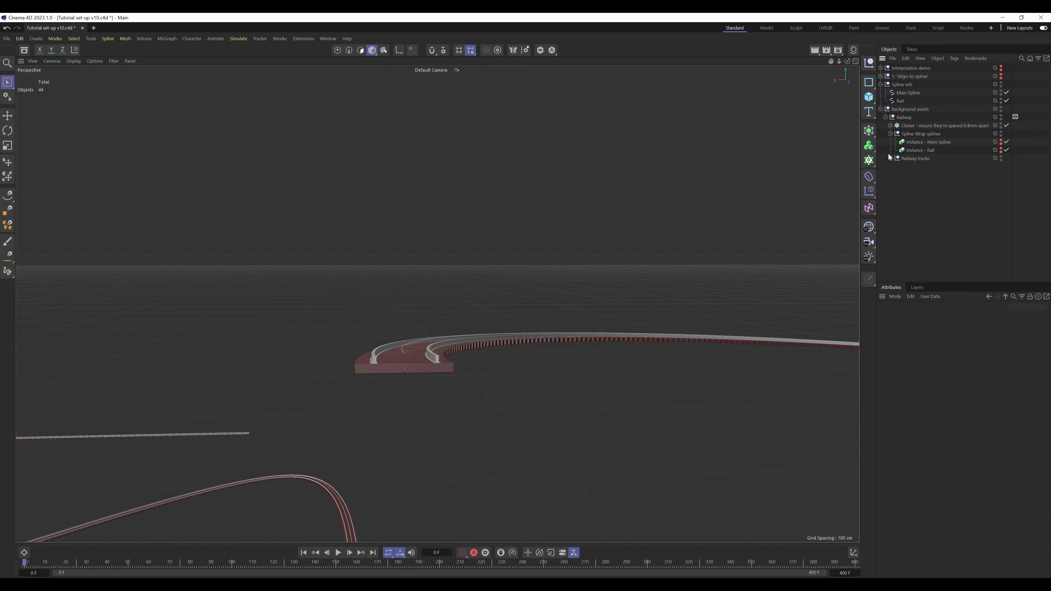
left_click(890, 134)
Step: Hide the Railway group and the Rail spline so only the Main Spline is displayed
left_click_drag(415, 328, 584, 372, "alt")
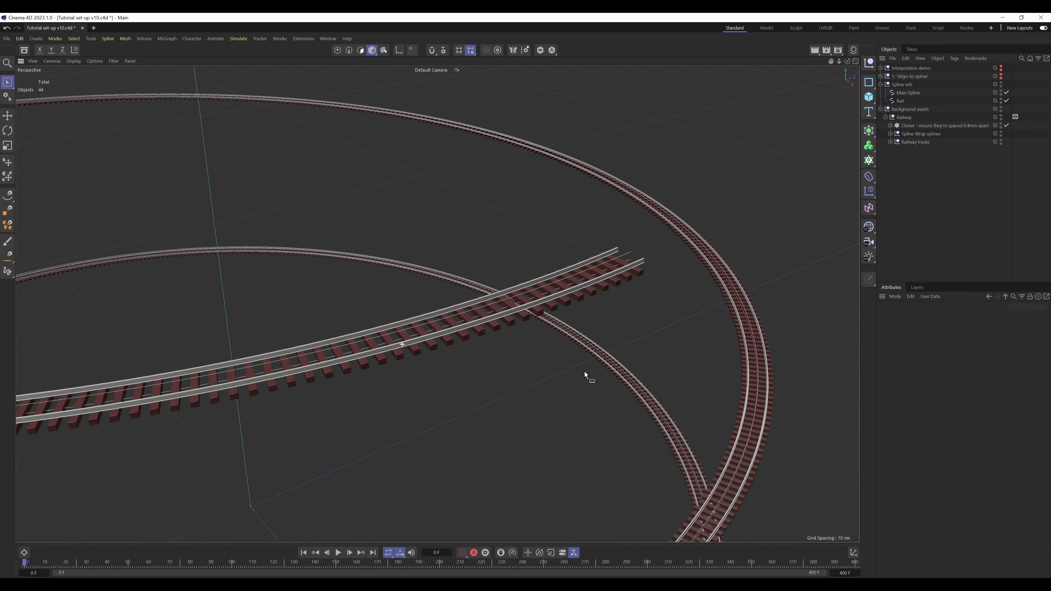
scroll(598, 264, "down", 10)
left_click_drag(575, 263, 589, 396, "alt")
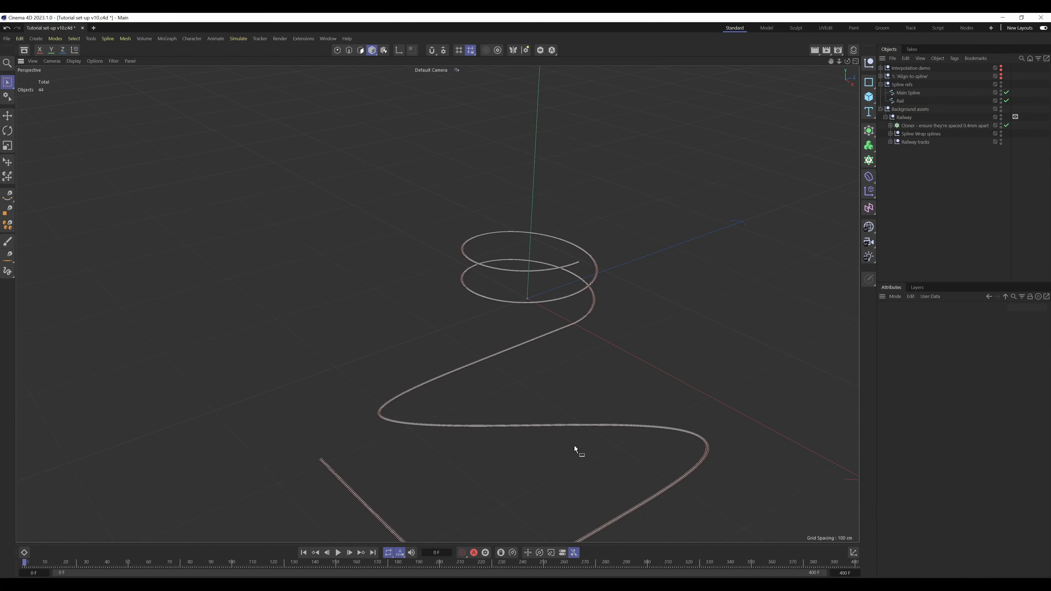
scroll(588, 392, "up", 10)
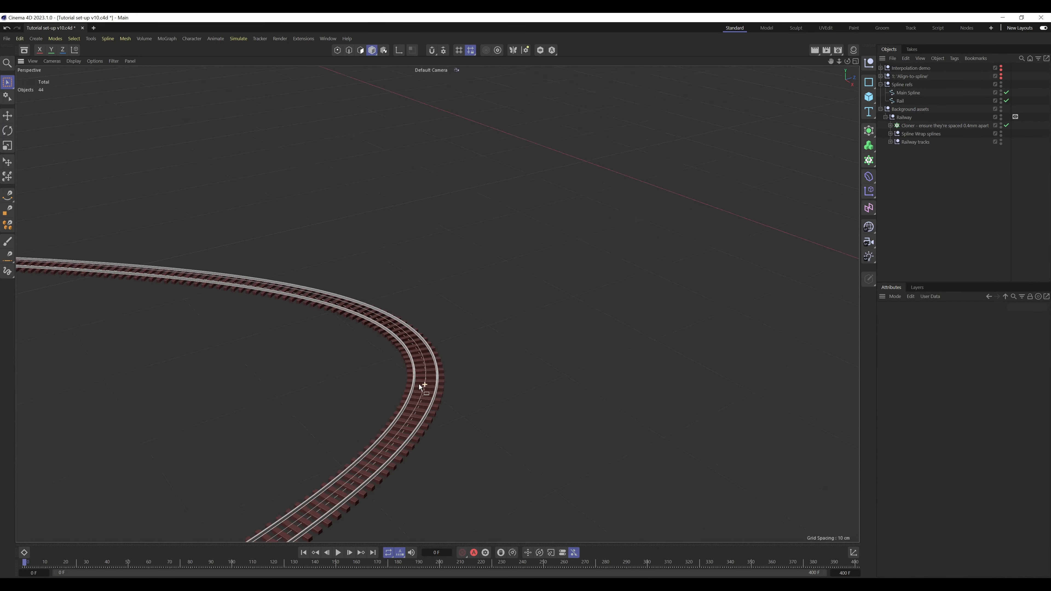
left_click_drag(419, 384, 414, 290, "alt")
left_click(1001, 117)
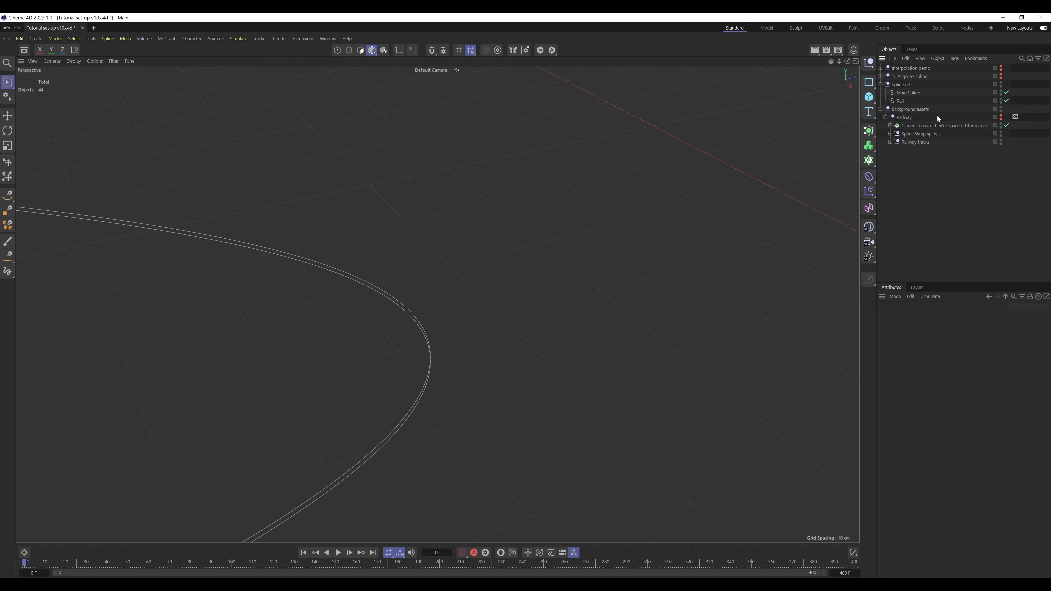
left_click(897, 102)
left_click(1001, 100)
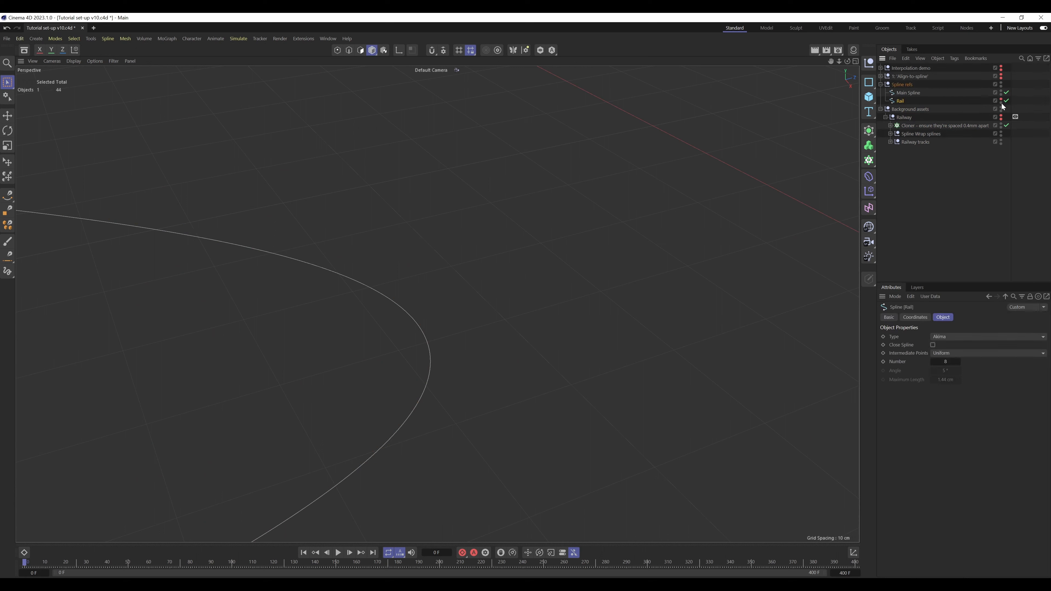
Step: Inspect how the Main Spline's points are distributed along its straight and curved sections in point mode
left_click(908, 93)
left_click(337, 50)
mouse_move(364, 326)
left_mouse_down("alt")
mouse_move(331, 368)
mouse_move(374, 367)
mouse_move(801, 249)
mouse_move(612, 331)
mouse_move(410, 368)
mouse_move(314, 368)
left_mouse_up("alt")
left_click_drag(69, 245, 124, 340)
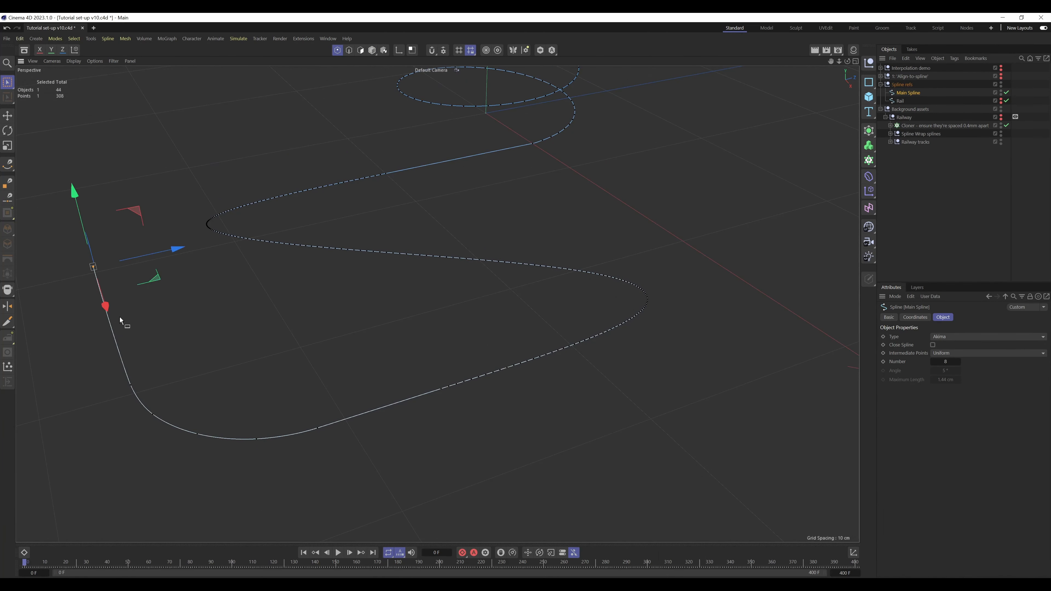
left_click_drag(82, 369, 177, 399)
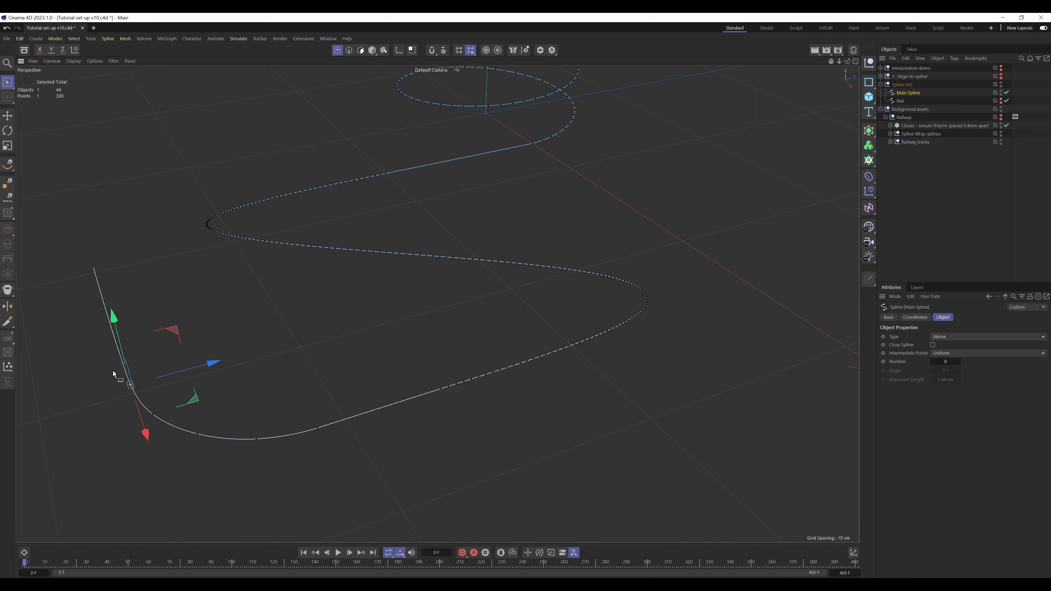
left_click_drag(368, 393, 124, 474)
left_click_drag(418, 196, 767, 423)
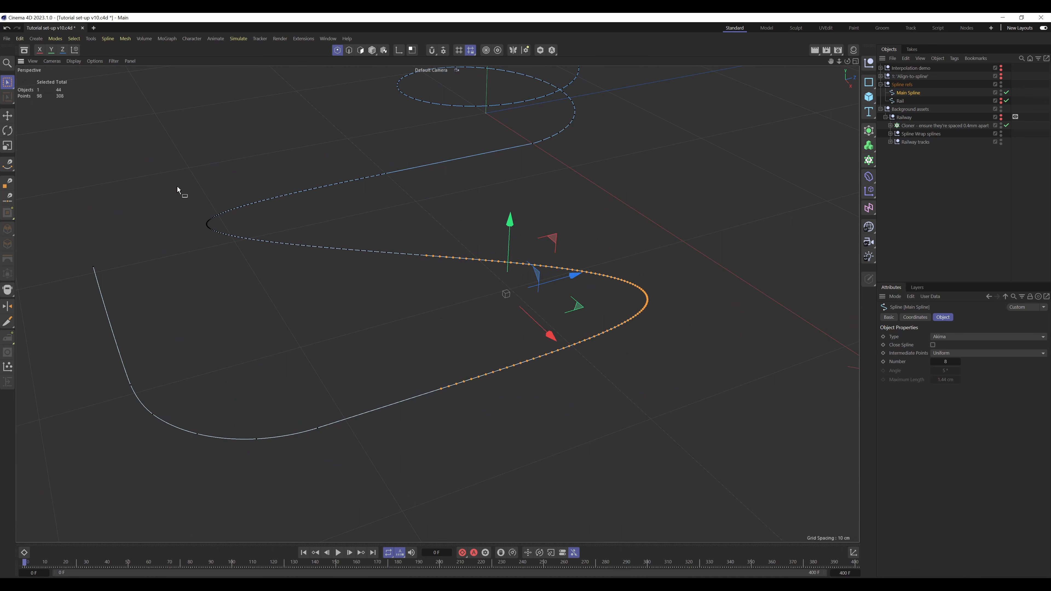
left_click_drag(109, 163, 420, 314)
left_click(720, 209)
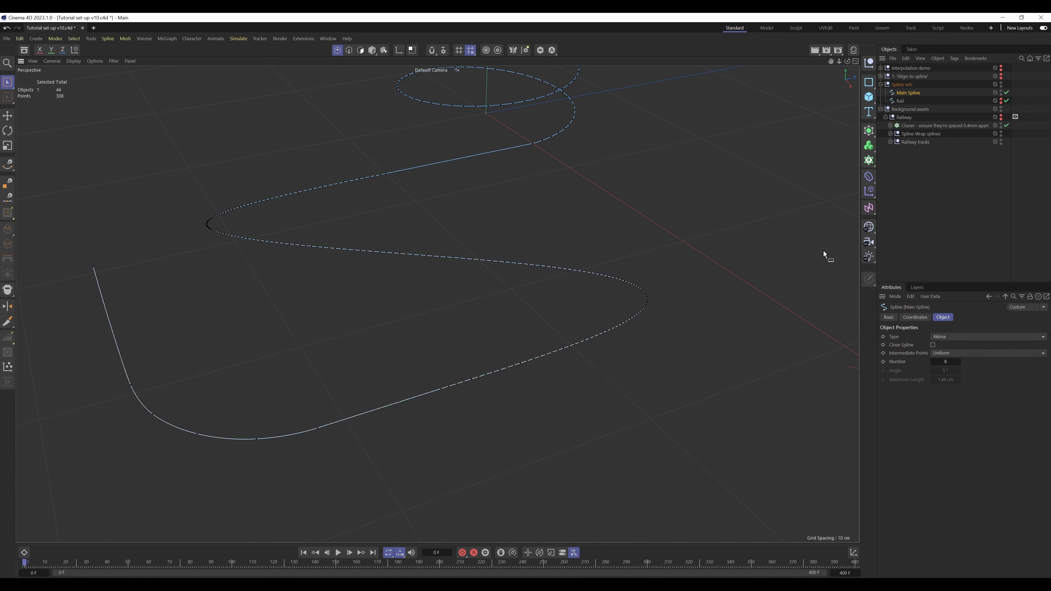
middle_click_drag(392, 259, 390, 390, "alt")
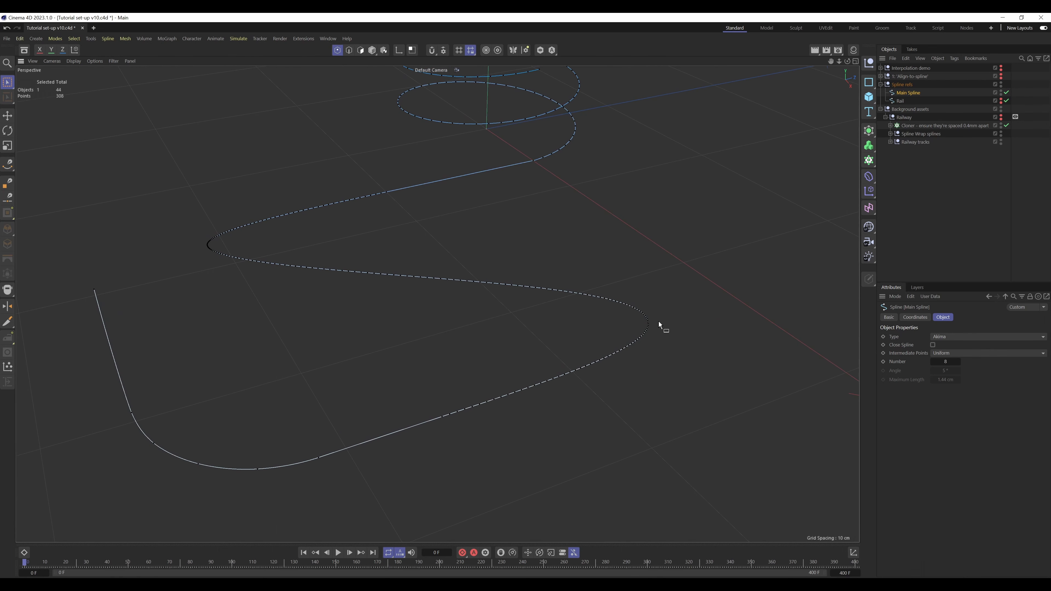
left_click_drag(648, 325, 649, 322, "alt")
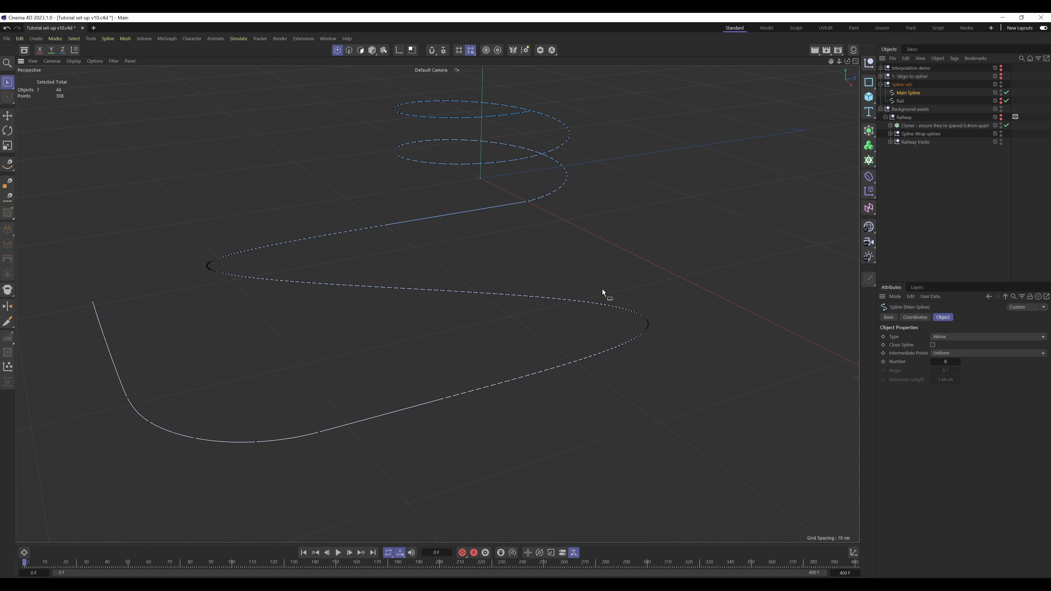
Step: Deselect the Main Spline and collapse the Spline refs and Background assets groups
left_click(946, 152)
left_click(880, 85)
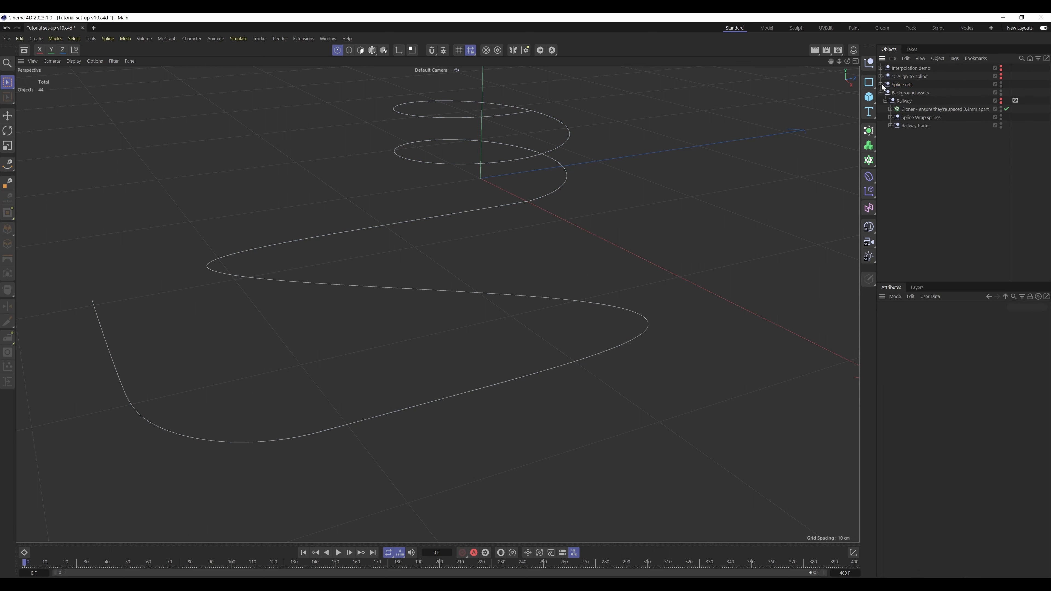
left_click(880, 93)
Step: Show the Interpolation demo group, select it and switch back to model mode
left_click(942, 69)
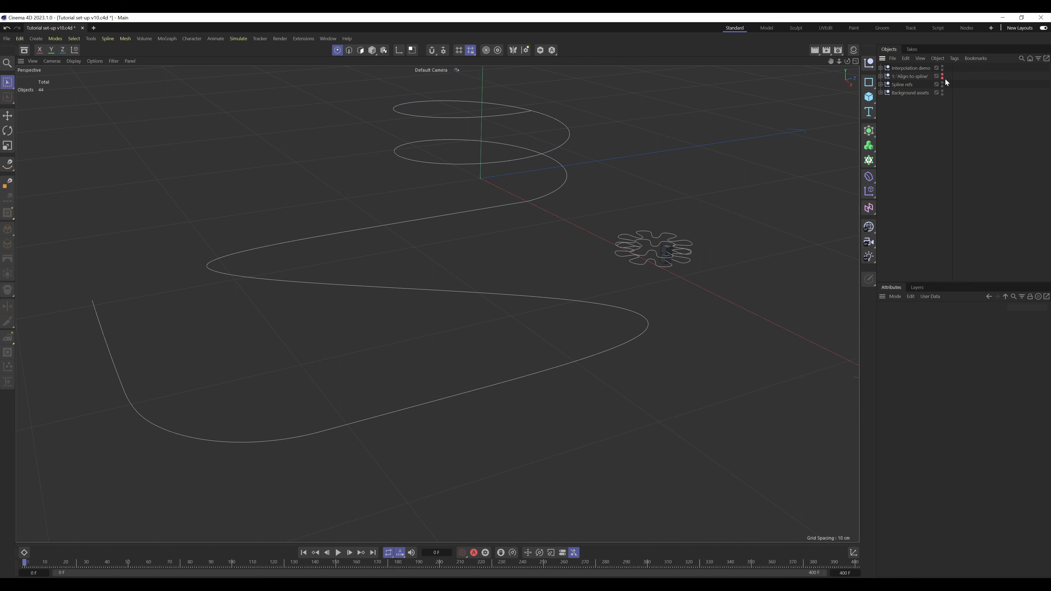
left_click(911, 68)
middle_click_drag(660, 249, 399, 326, "alt")
right_click_drag(338, 338, 467, 292, "alt")
left_click(371, 50)
middle_click_drag(622, 293, 274, 383, "alt")
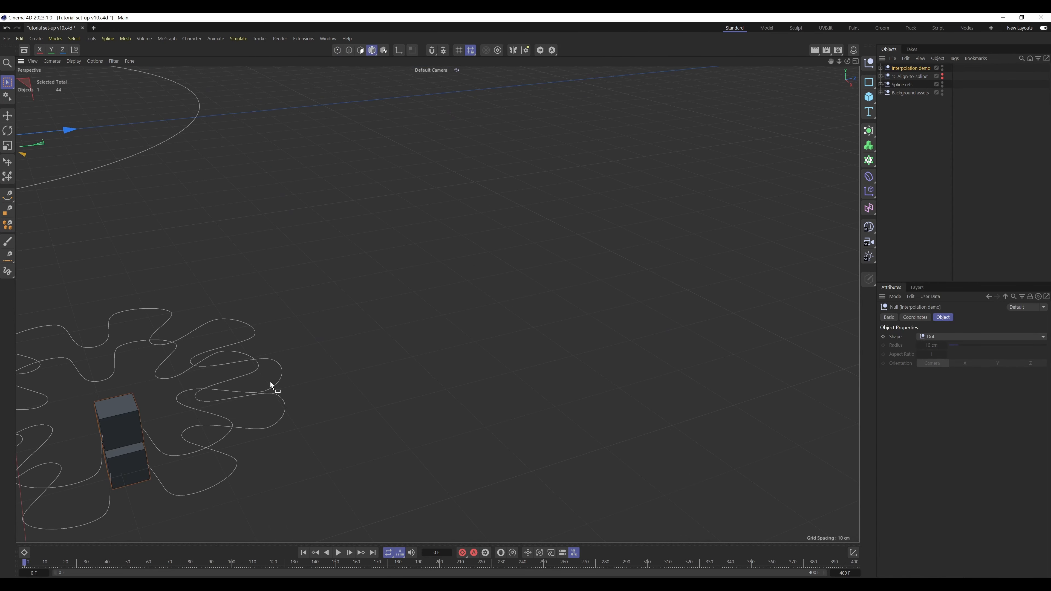
right_click_drag(437, 301, 380, 393, "alt")
left_click_drag(380, 392, 488, 341, "alt")
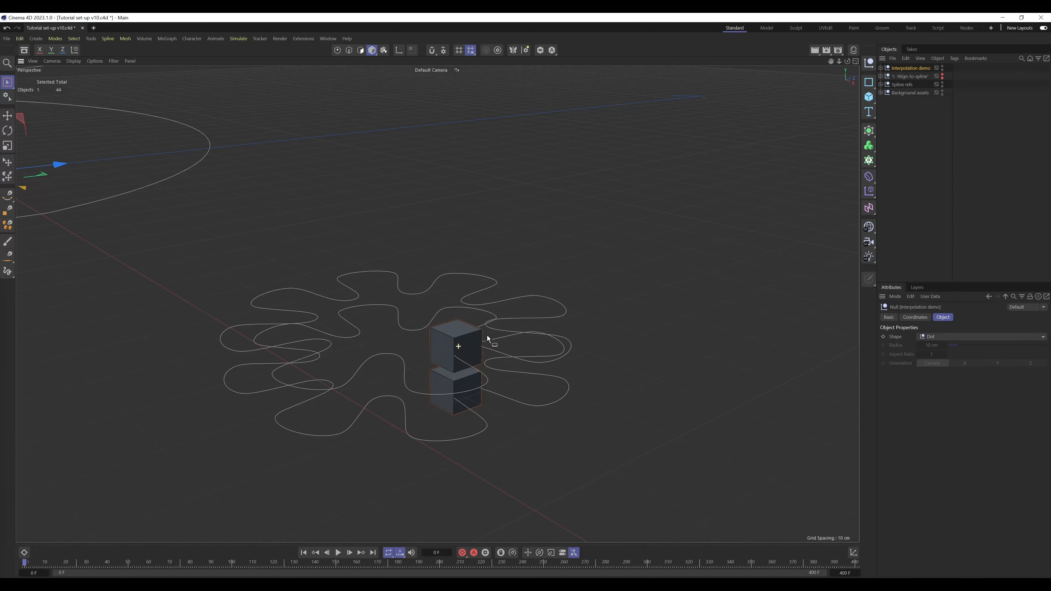
Step: Expand the Interpolation demo group and examine the Intermediate Points options of the Flower - Adaptive spline
left_click(880, 67)
left_click(910, 100)
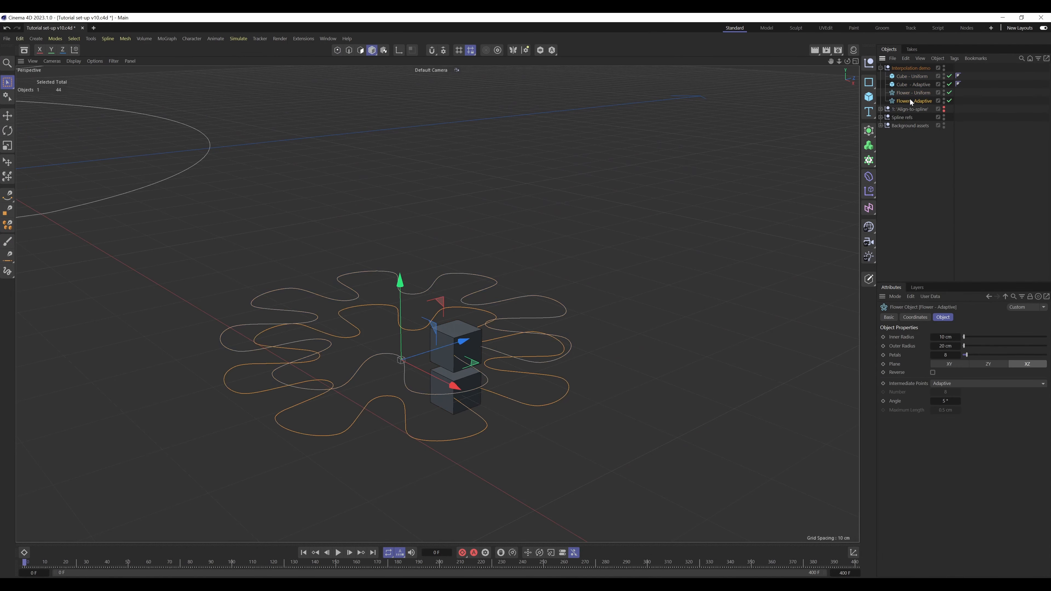
mouse_move(442, 349)
left_mouse_down("alt")
mouse_move(432, 365)
mouse_move(435, 355)
left_mouse_up("alt")
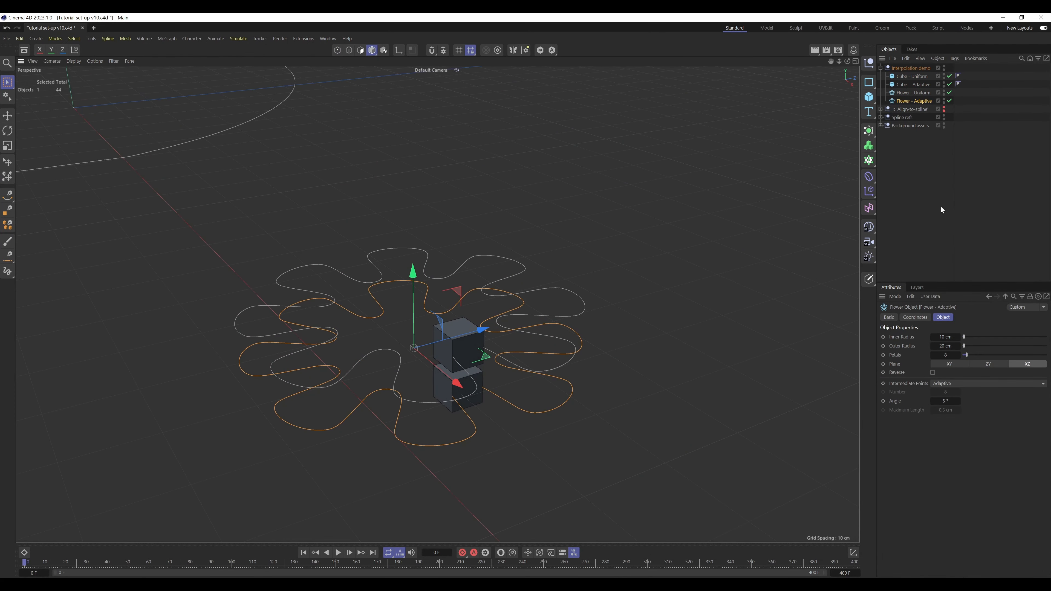
left_click(952, 385)
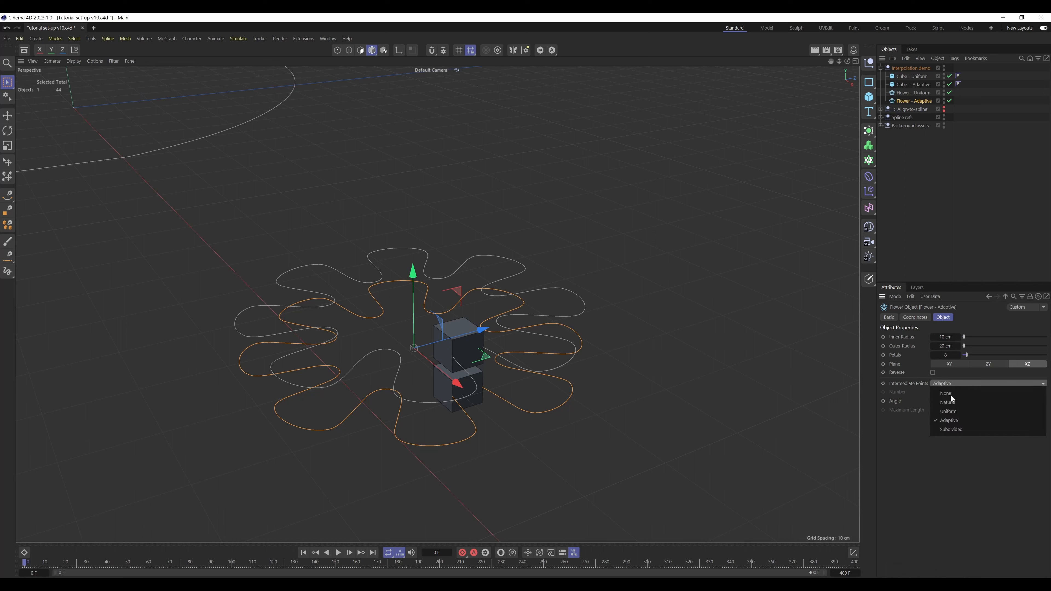
left_click(901, 385)
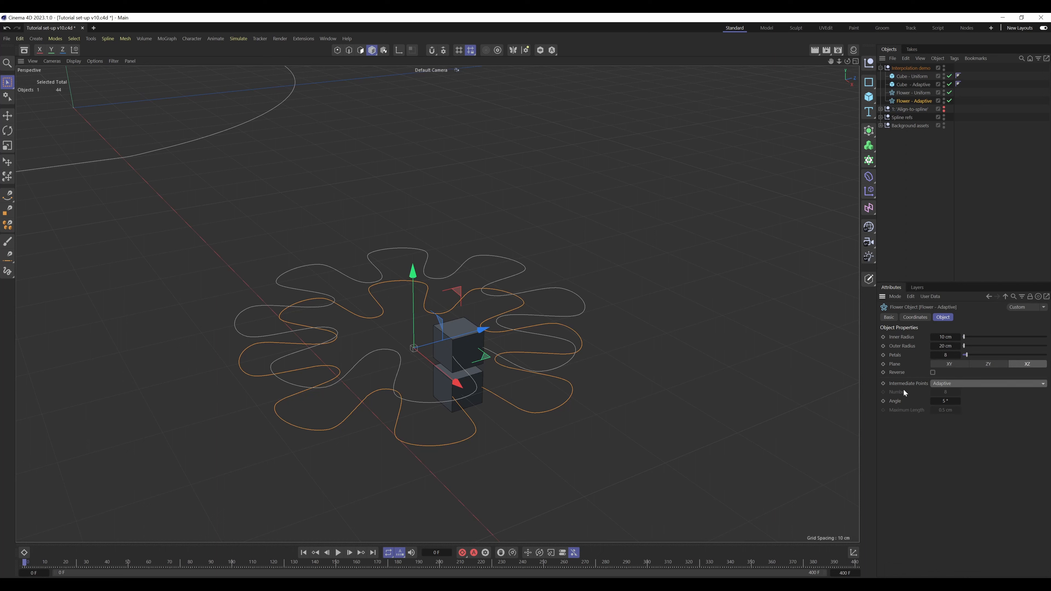
Step: Examine the Intermediate Points options of the Flower - Uniform spline
left_click(914, 93)
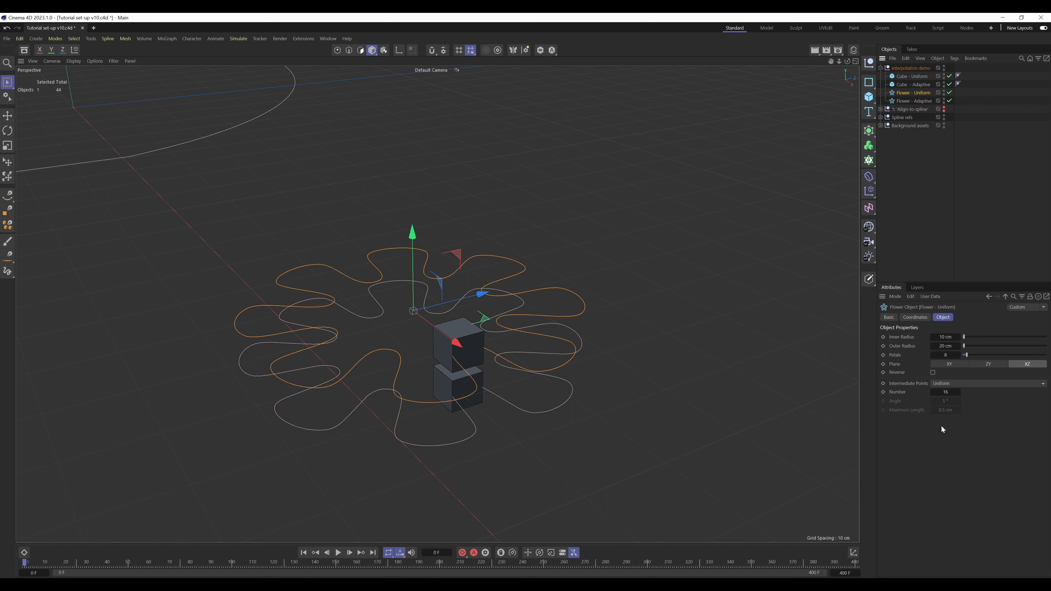
left_click(952, 383)
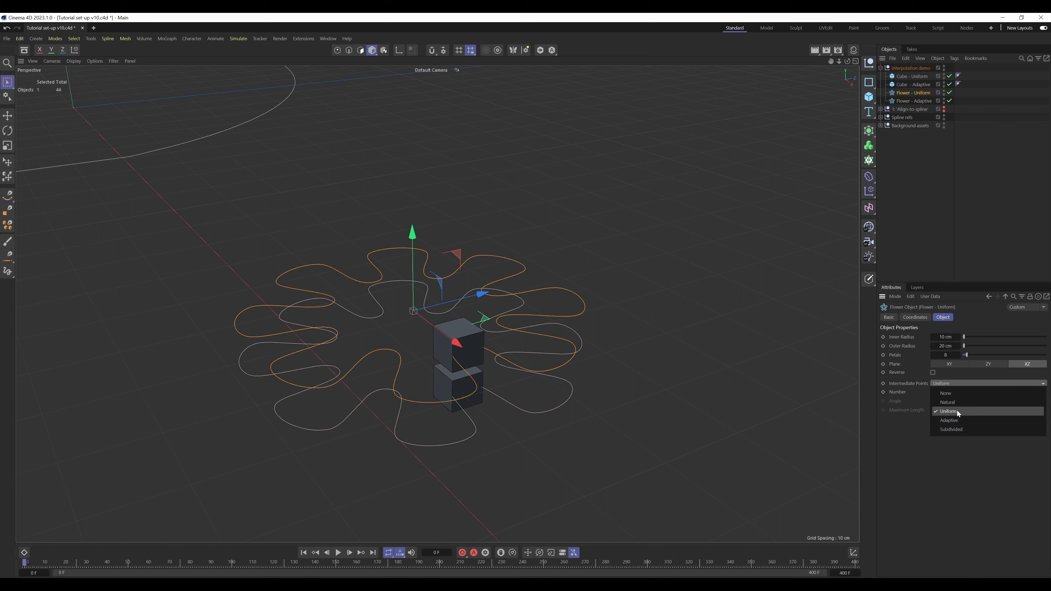
left_click(912, 387)
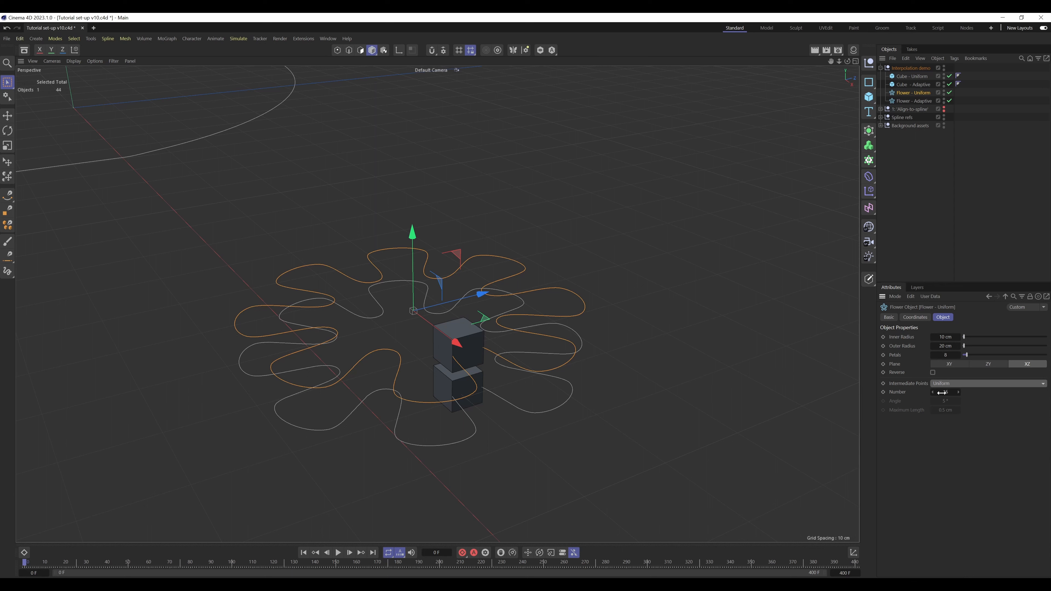
left_click(978, 175)
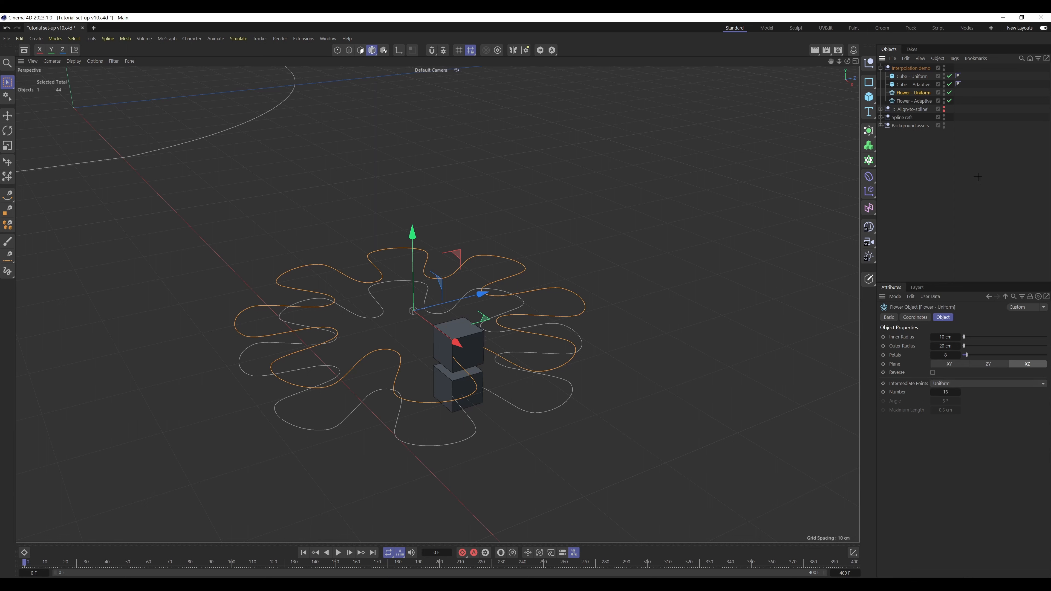
Step: Convert the Flower - Uniform and Flower - Adaptive splines to editable objects and switch to point mode
left_click(921, 93)
left_click(914, 101, "ctrl")
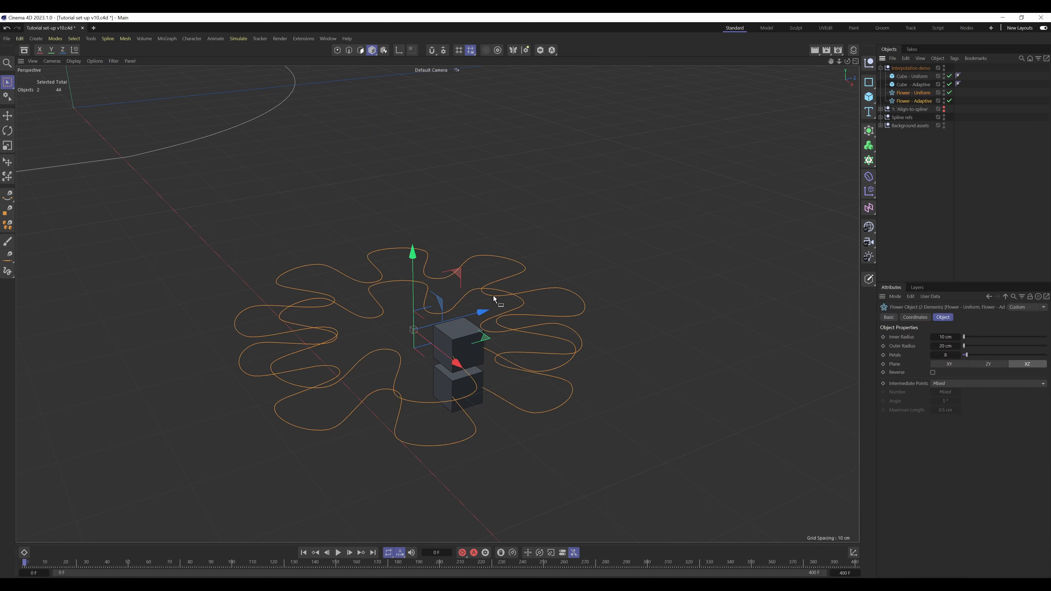
key("c")
left_click(338, 50)
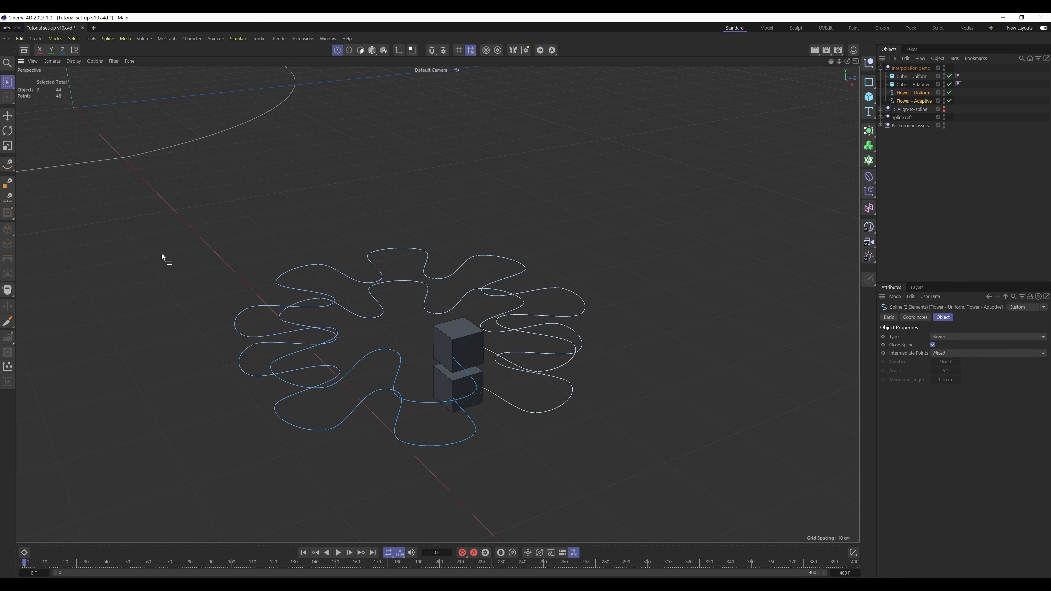
Step: Select all points of both flower splines to inspect them, clear the selection, and check Flower - Uniform's interpolation settings
left_click_drag(139, 227, 685, 490)
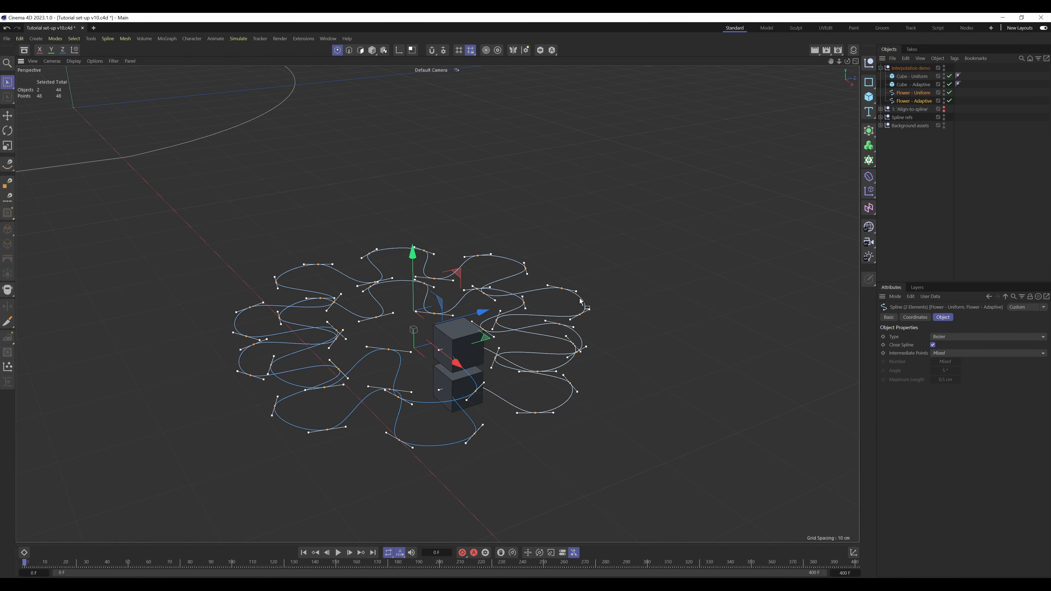
left_click(591, 193)
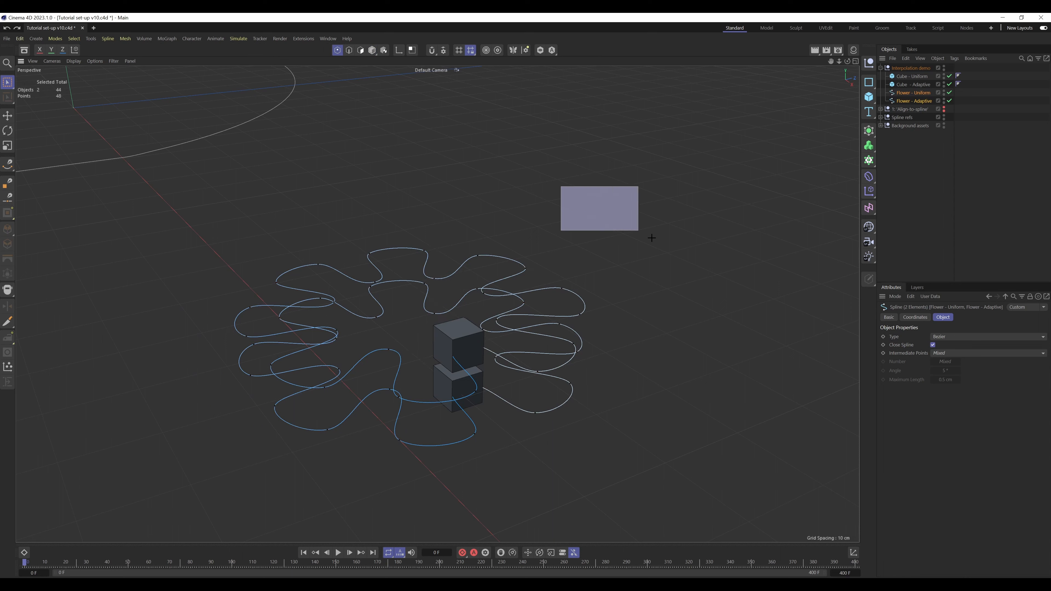
left_click(922, 94)
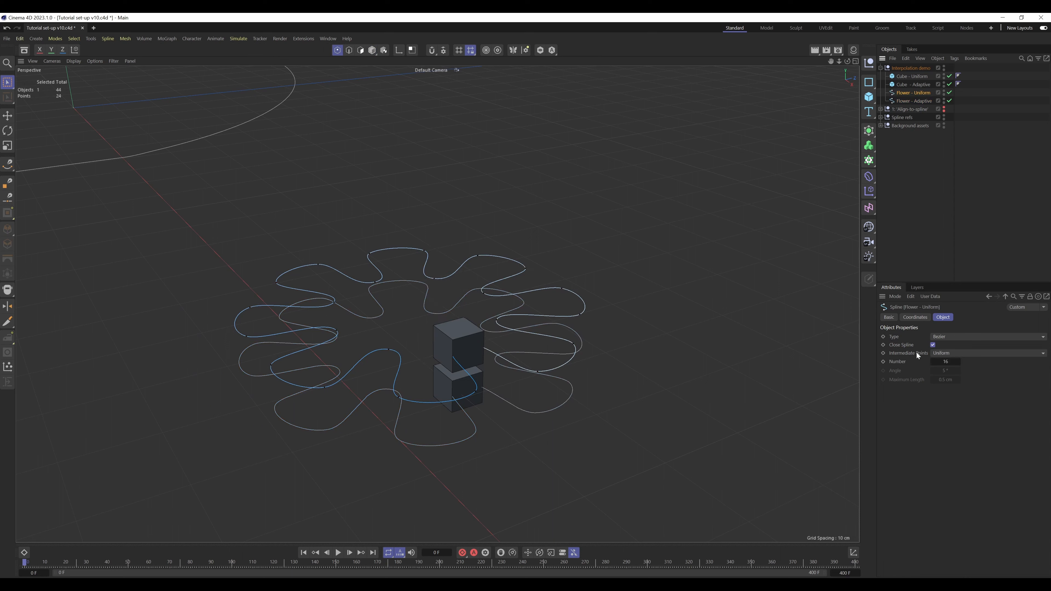
Step: Check Flower - Adaptive's interpolation settings and undo the conversion of both flower splines to editable objects
left_click(917, 102)
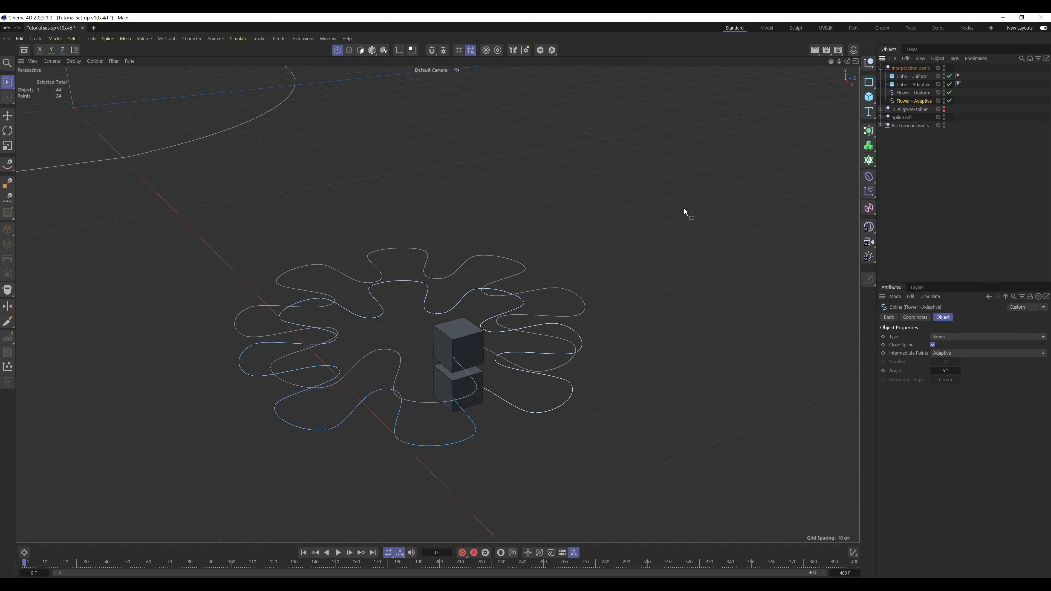
key("ctrl+z")
key("ctrl+z")
key("ctrl+z")
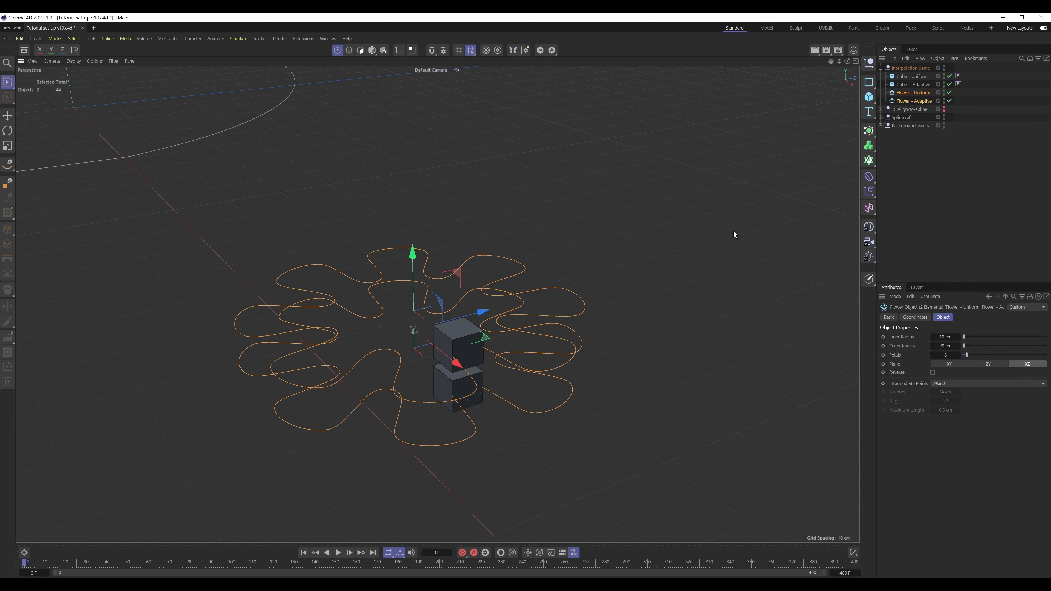
Step: In model mode, bake both flower splines with Current State to Object and delete the original parametric flowers
left_click(372, 50)
right_click(691, 179)
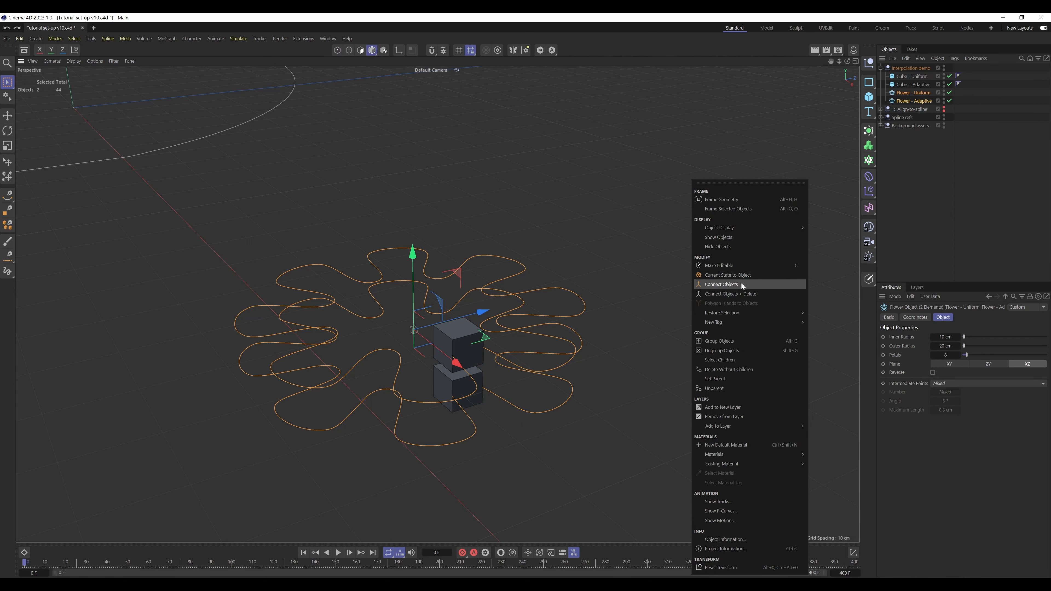
left_click(735, 275)
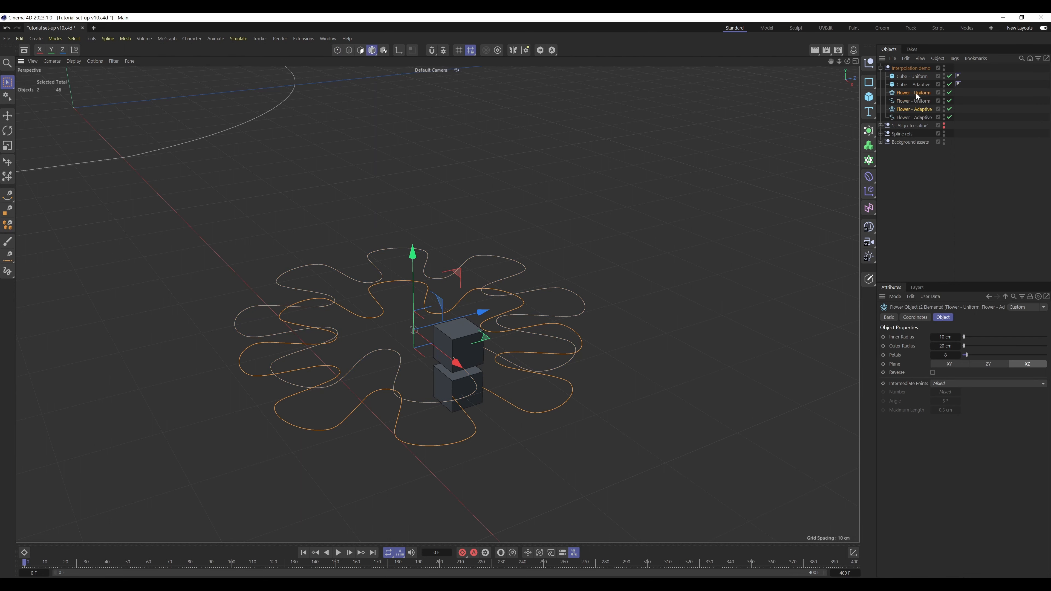
key("Delete")
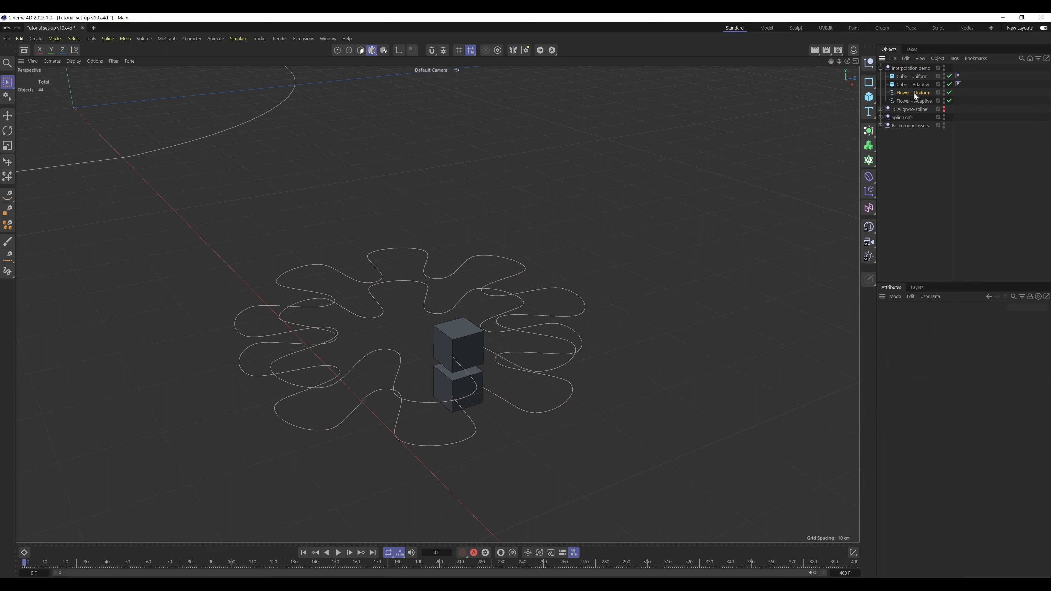
Step: Display the points of the baked Flower - Uniform and Flower - Adaptive splines together in point mode
left_click(913, 92)
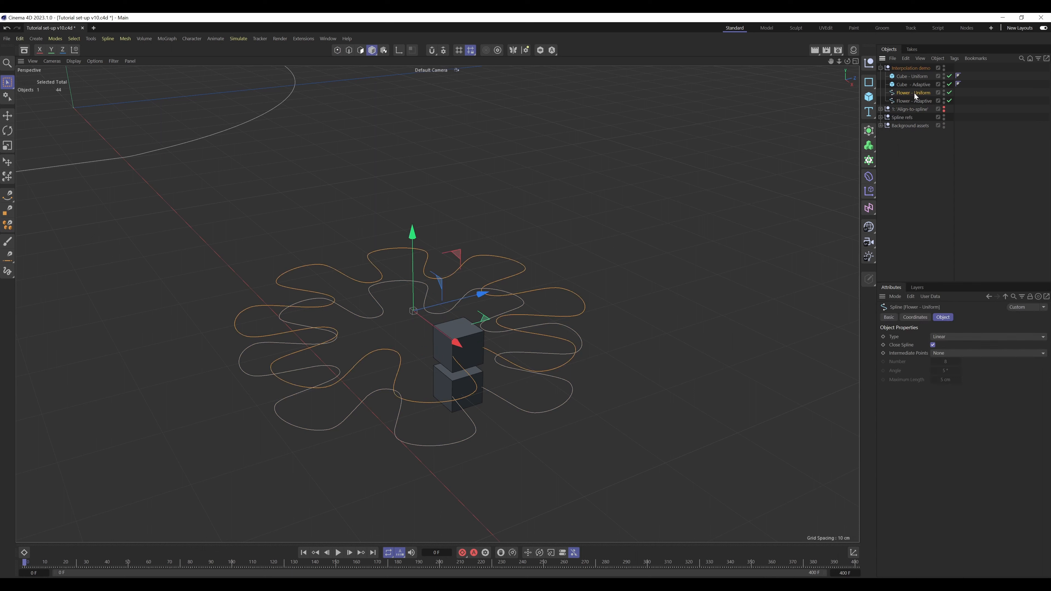
left_click(338, 51)
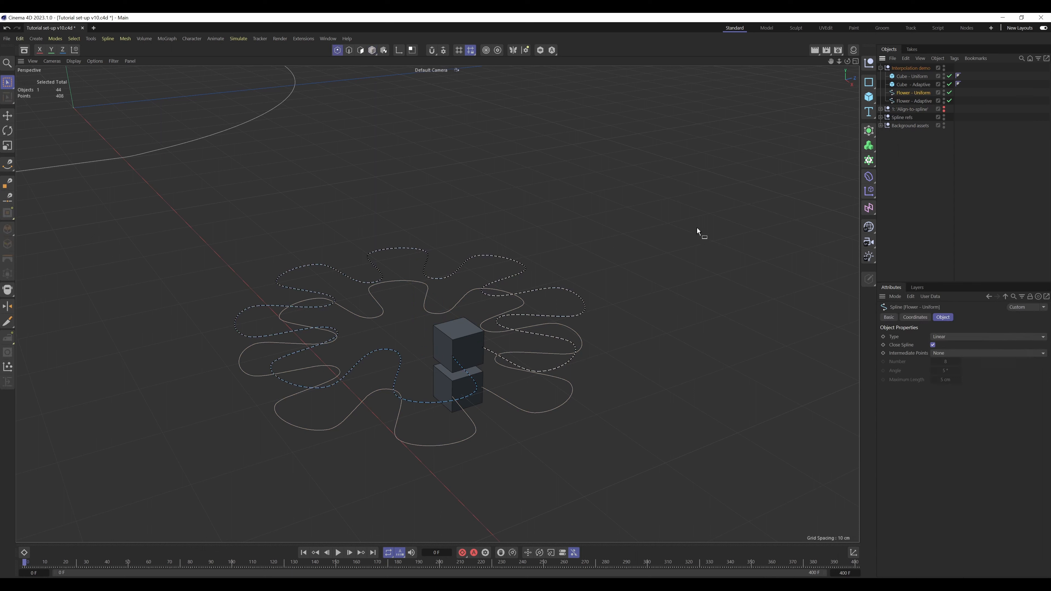
left_click(920, 103, "ctrl")
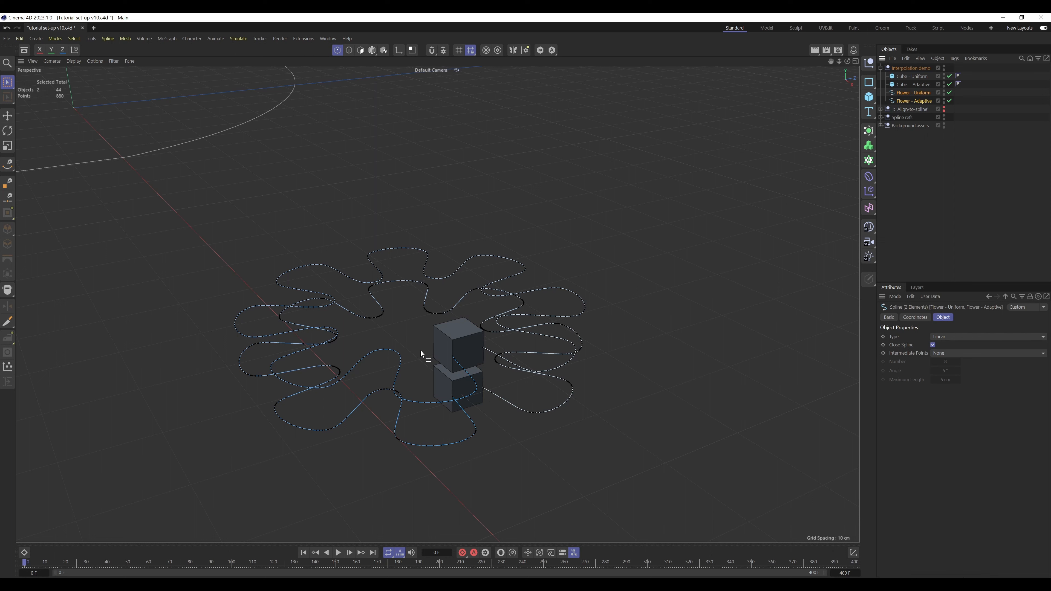
Step: Compare point spacing by selecting points along one bend of Flower - Adaptive and all points of Flower - Uniform
left_click(924, 100)
left_click_drag(362, 368, 414, 418)
scroll(387, 399, "up", 3)
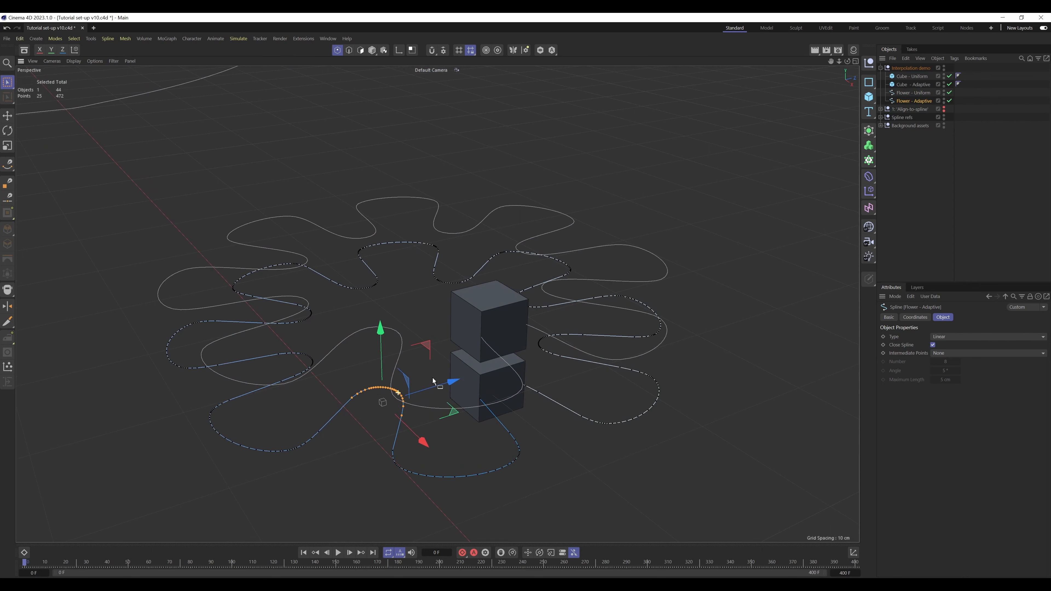
scroll(386, 401, "down", 1)
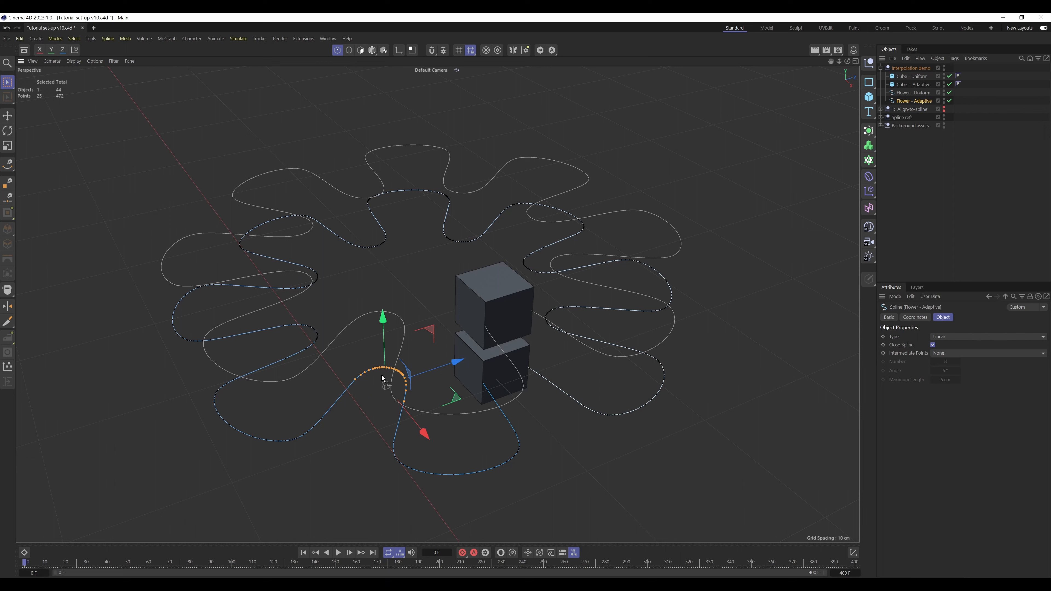
left_click_drag(370, 395, 409, 445)
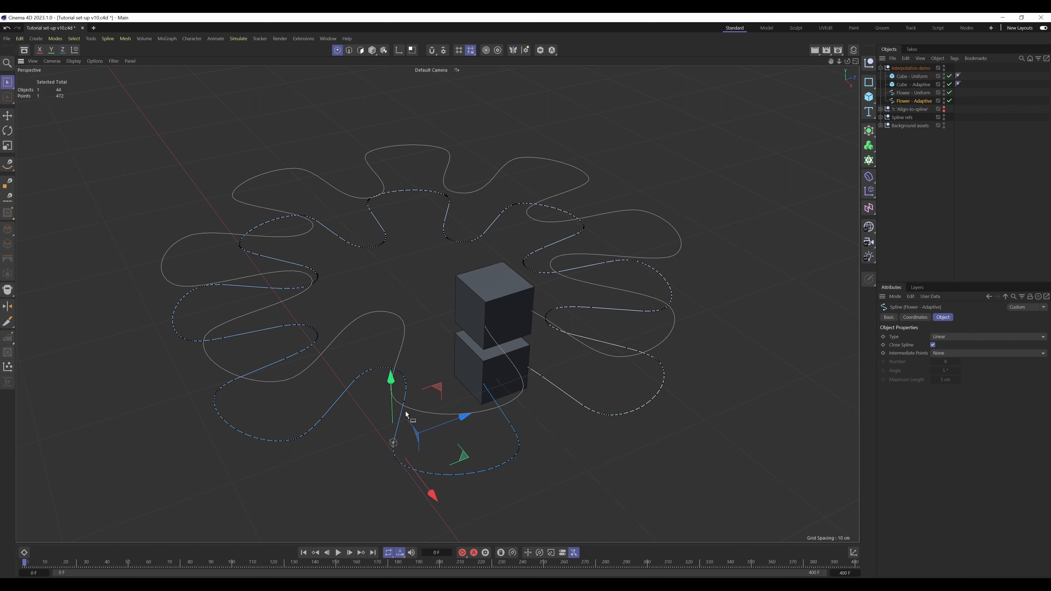
left_click_drag(337, 353, 438, 430)
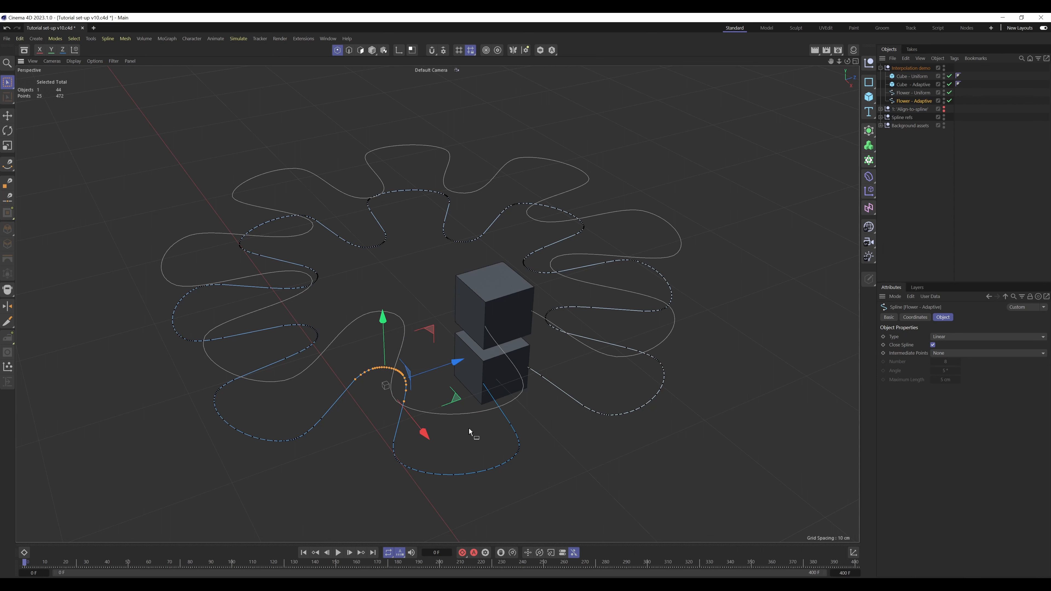
left_click(476, 425)
left_click_drag(400, 380, 457, 326, "alt")
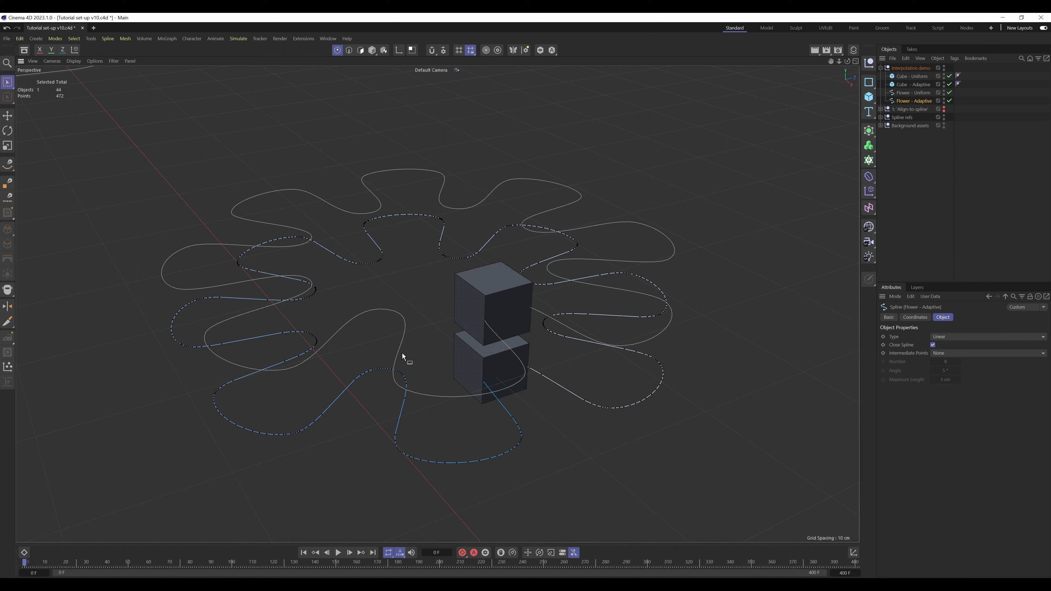
left_click(910, 93)
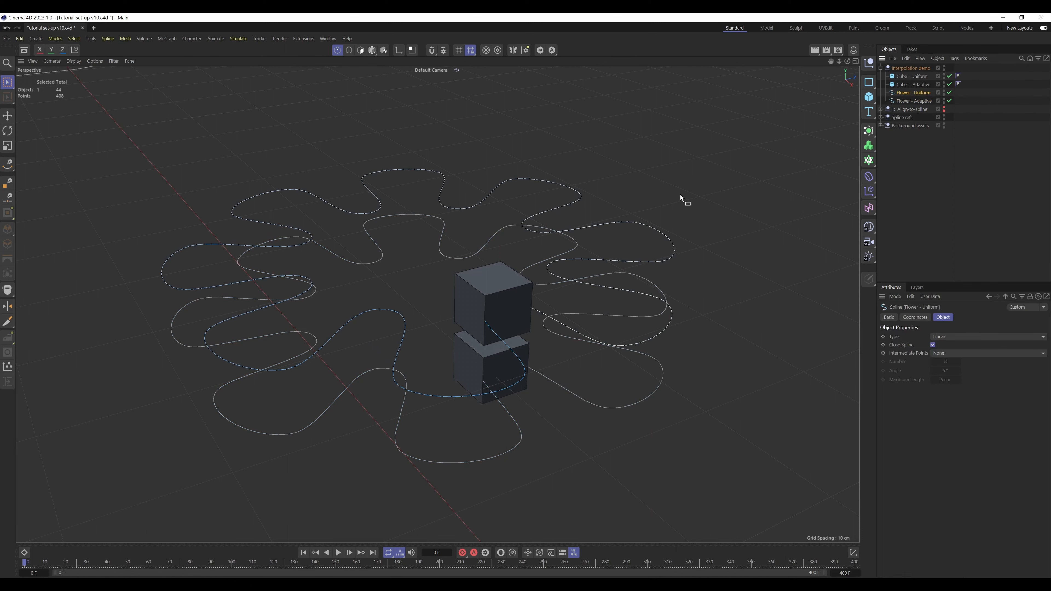
left_click_drag(752, 127, 150, 453)
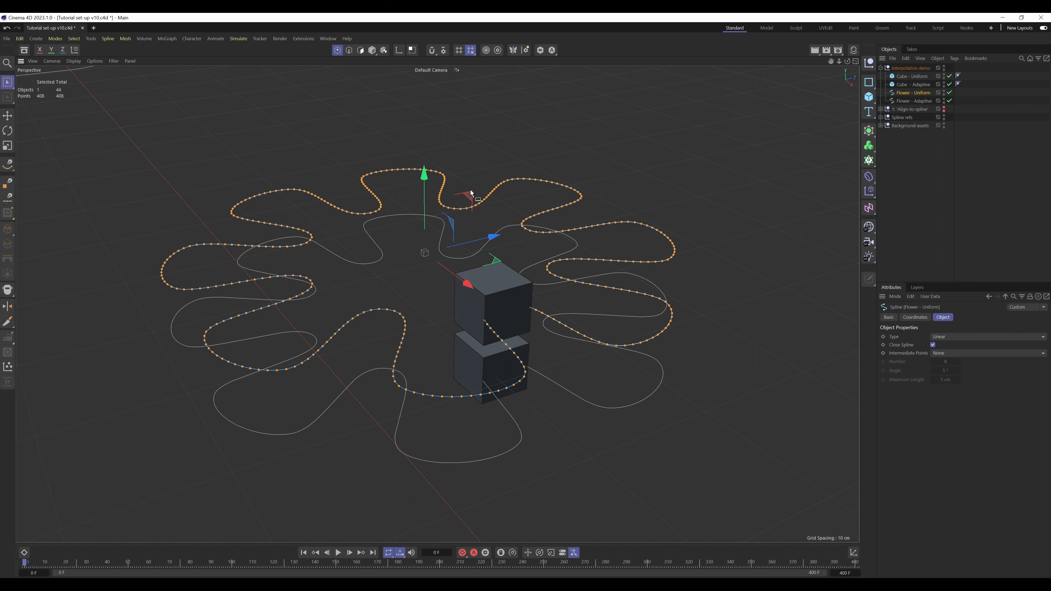
Step: Add an Align to Spline animation tag to both Cube - Uniform and Cube - Adaptive
left_click(917, 77)
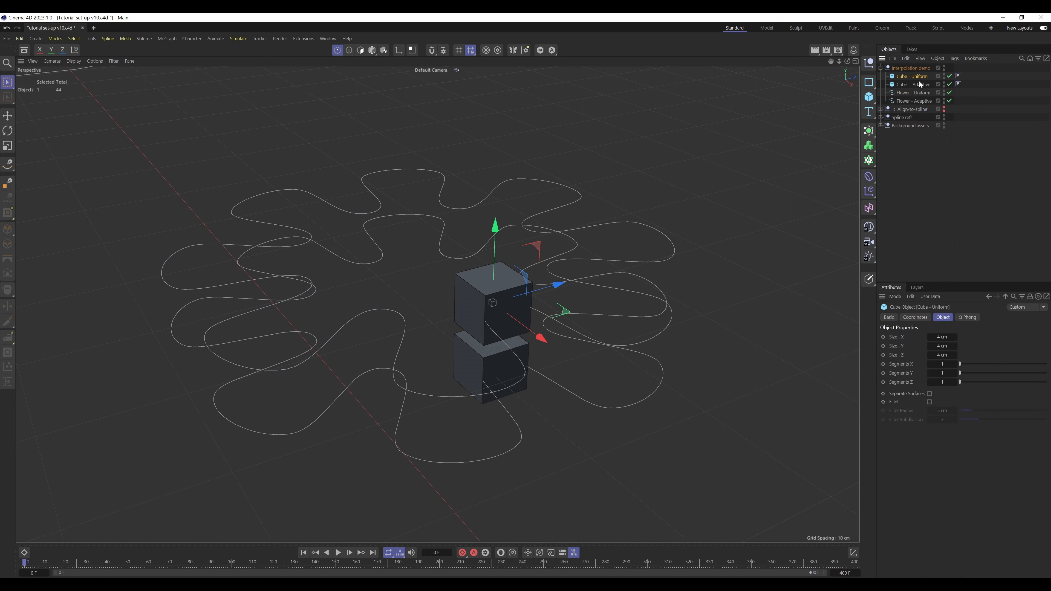
left_click(928, 82, "shift")
left_click(954, 58)
mouse_move(969, 74)
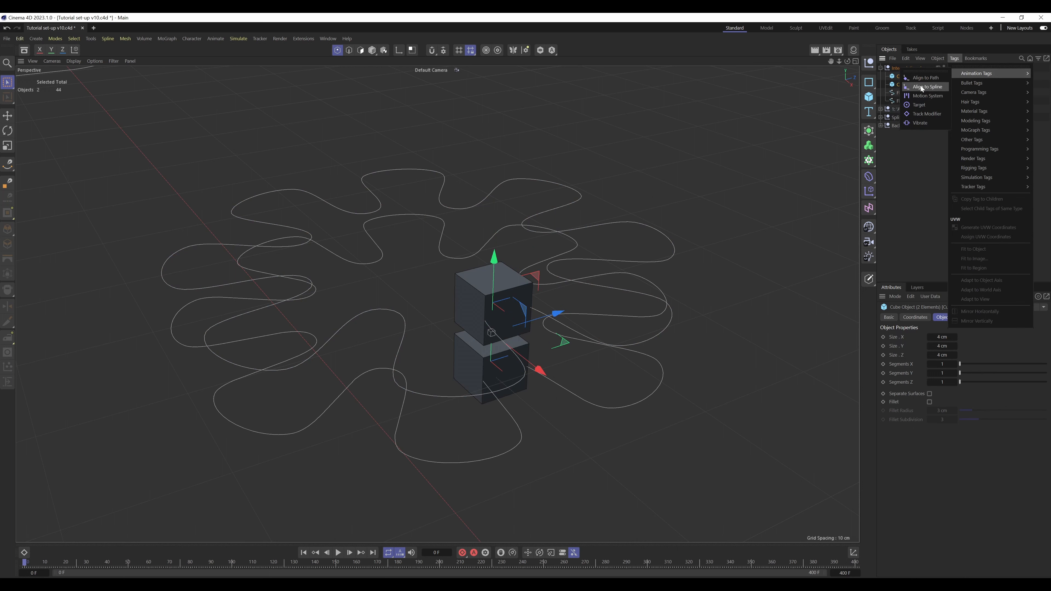
left_click(921, 87)
left_click(1000, 83)
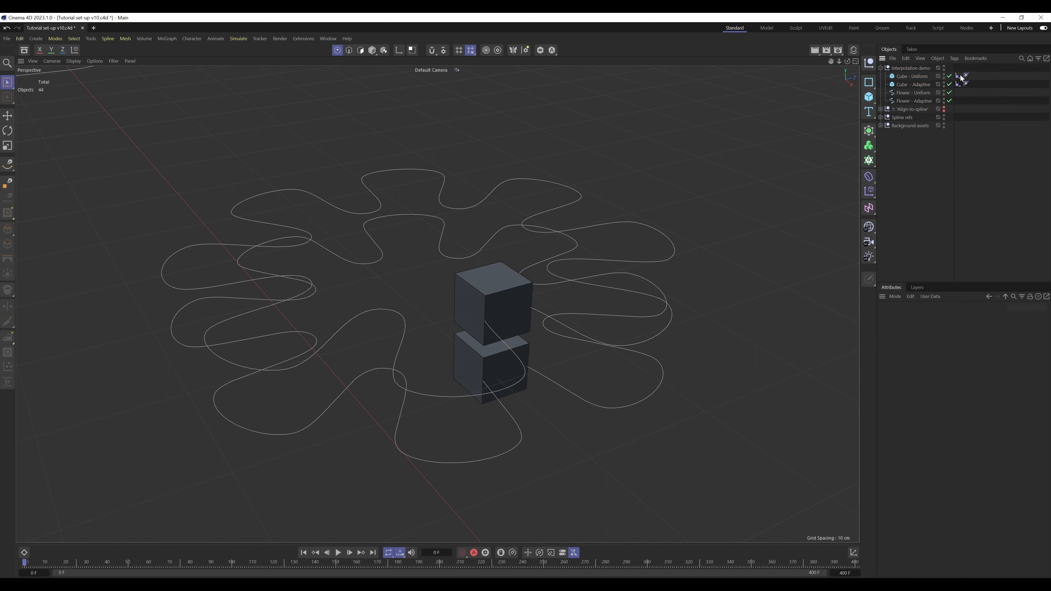
Step: Keyframe the Position of Cube - Uniform's Align to Spline tag at 0% on frame 0 and 100% on frame 200
left_click(958, 76)
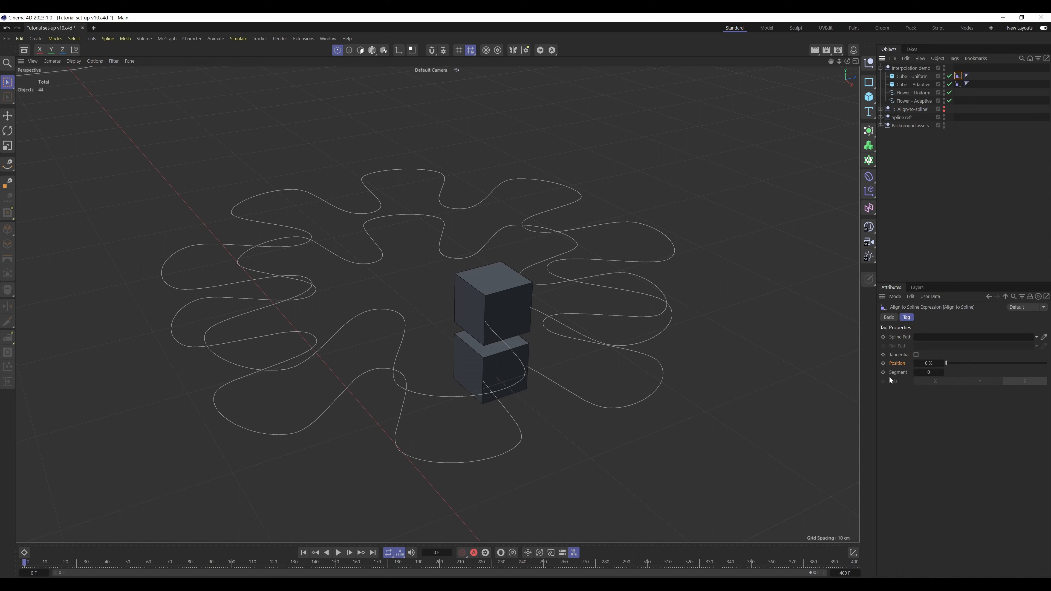
left_click(883, 363)
left_click(441, 566)
left_click(930, 363)
key("Return")
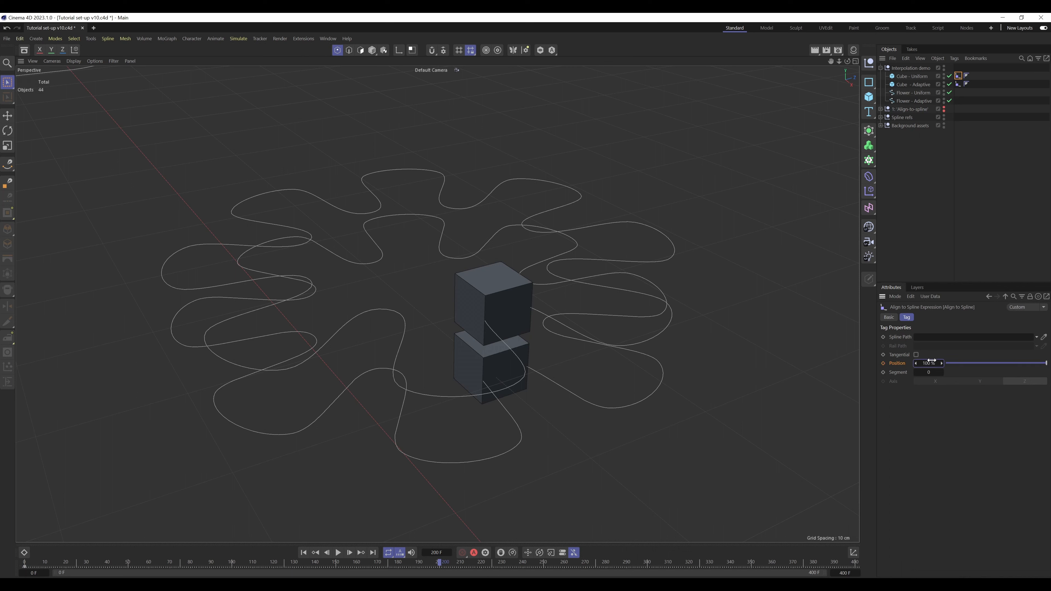
left_click(883, 363)
Step: Show the Position F-curve of Cube - Uniform's tag and set both keyframes to linear interpolation
right_click(897, 364)
mouse_move(936, 383)
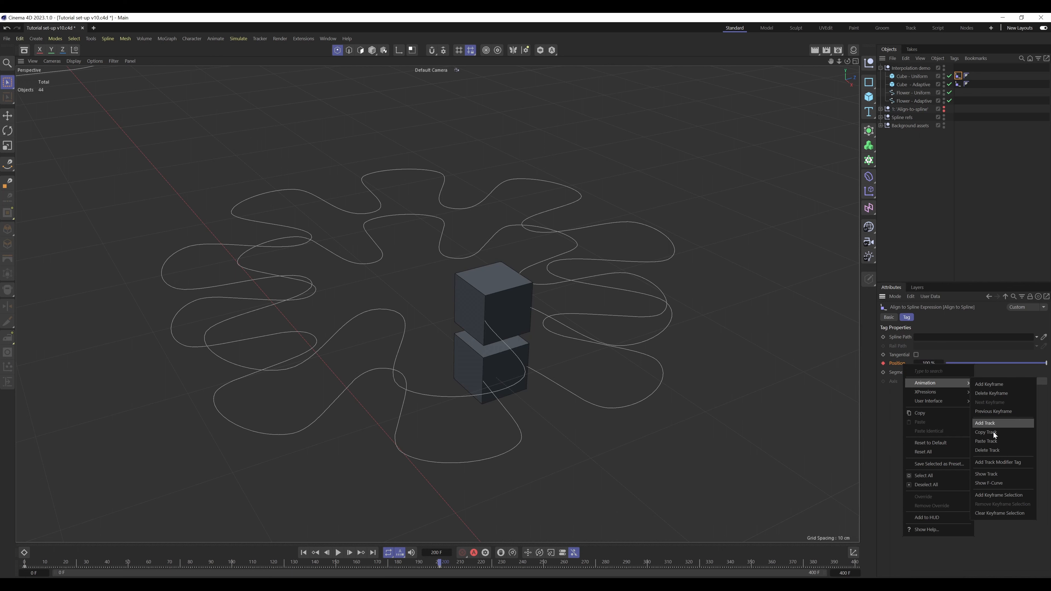
left_click(992, 483)
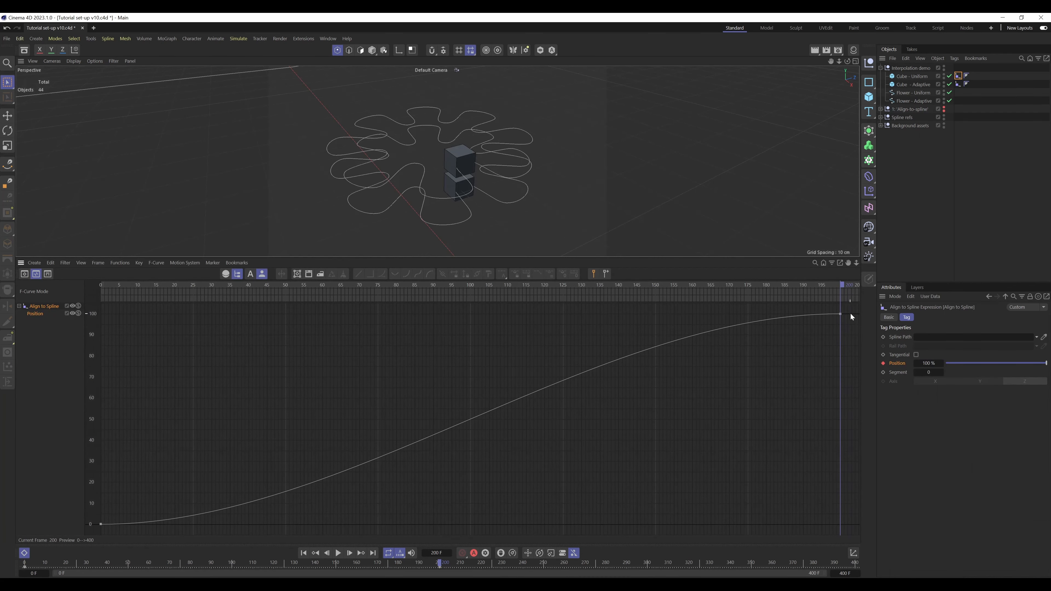
left_click_drag(851, 318, 89, 523)
key("h")
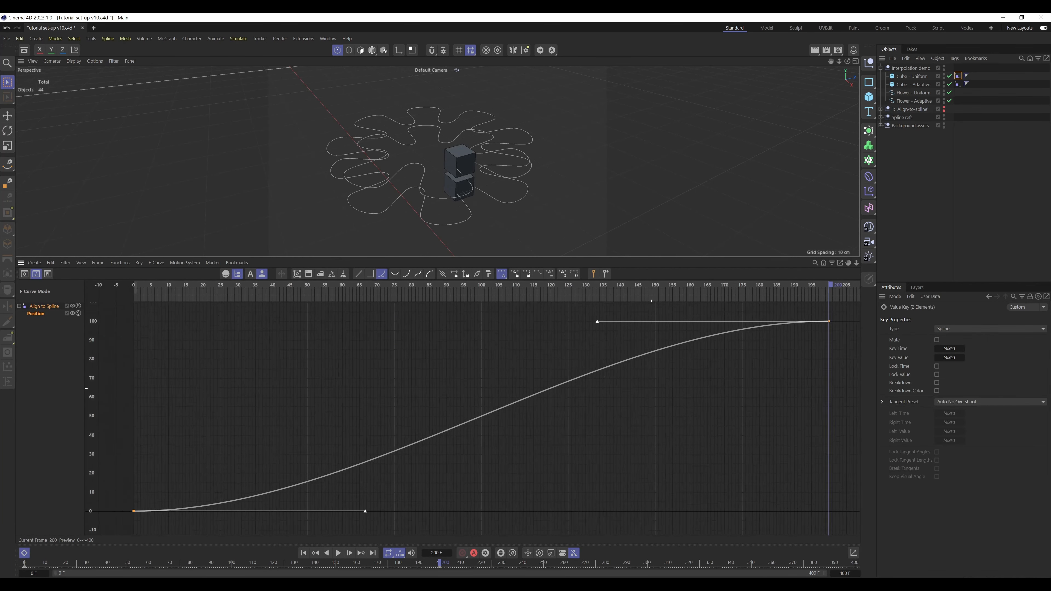
right_click_drag(651, 388, 612, 416, "alt")
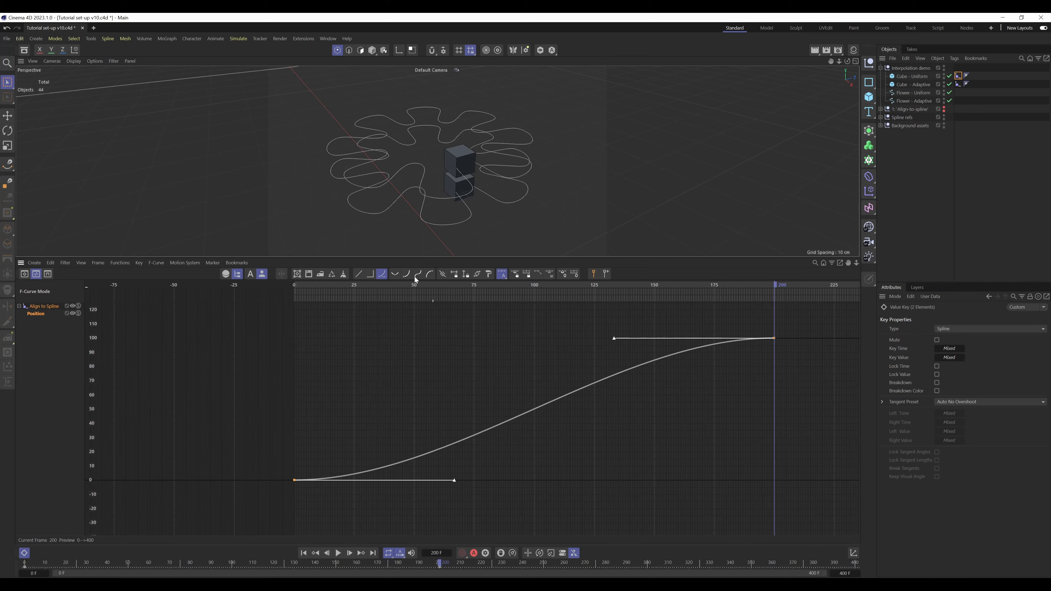
left_click(358, 274)
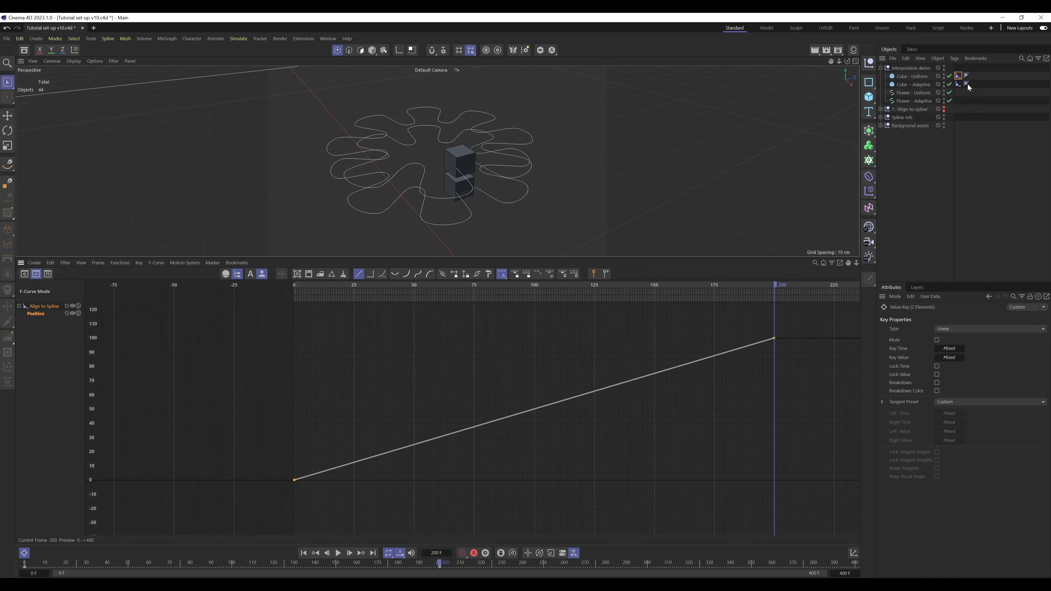
Step: Copy the Position animation track from Cube - Uniform's Align to Spline tag to Cube - Adaptive's tag
left_click(958, 76)
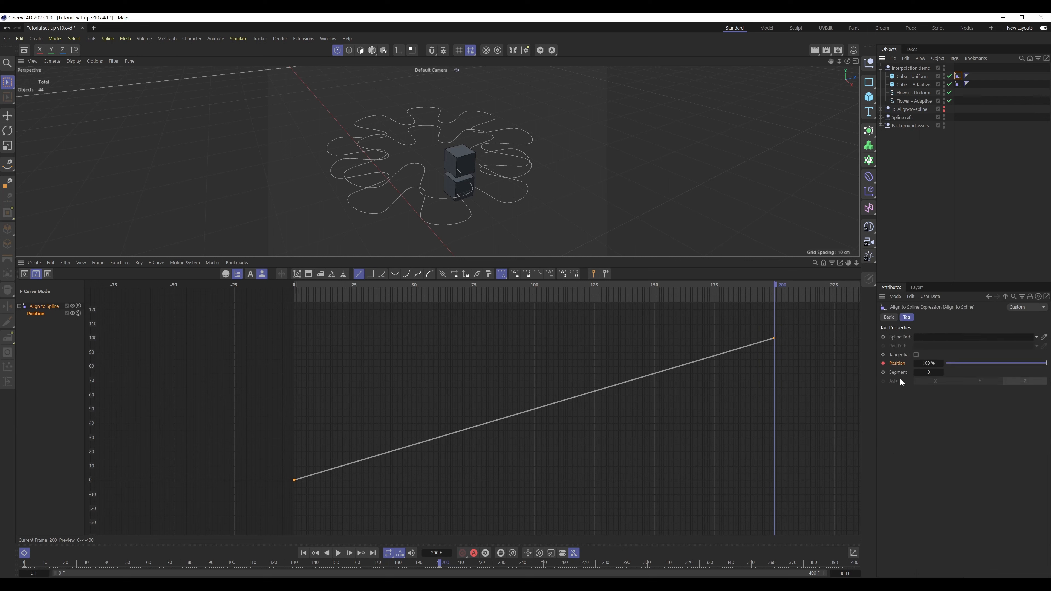
right_click(900, 364)
mouse_move(928, 388)
left_click(993, 434)
left_click(958, 84)
right_click(899, 364)
mouse_move(931, 383)
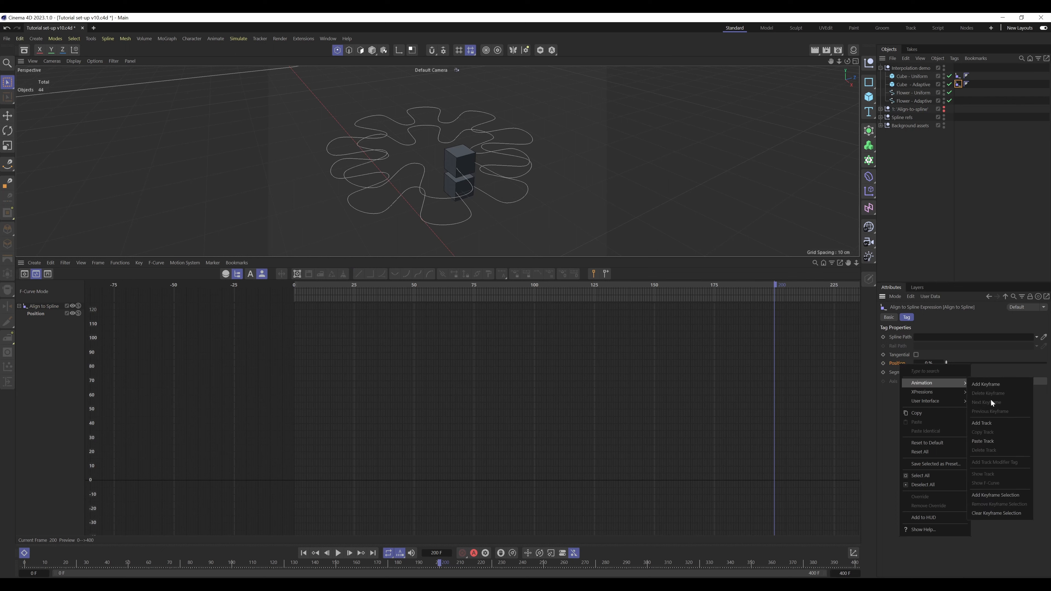
left_click(987, 441)
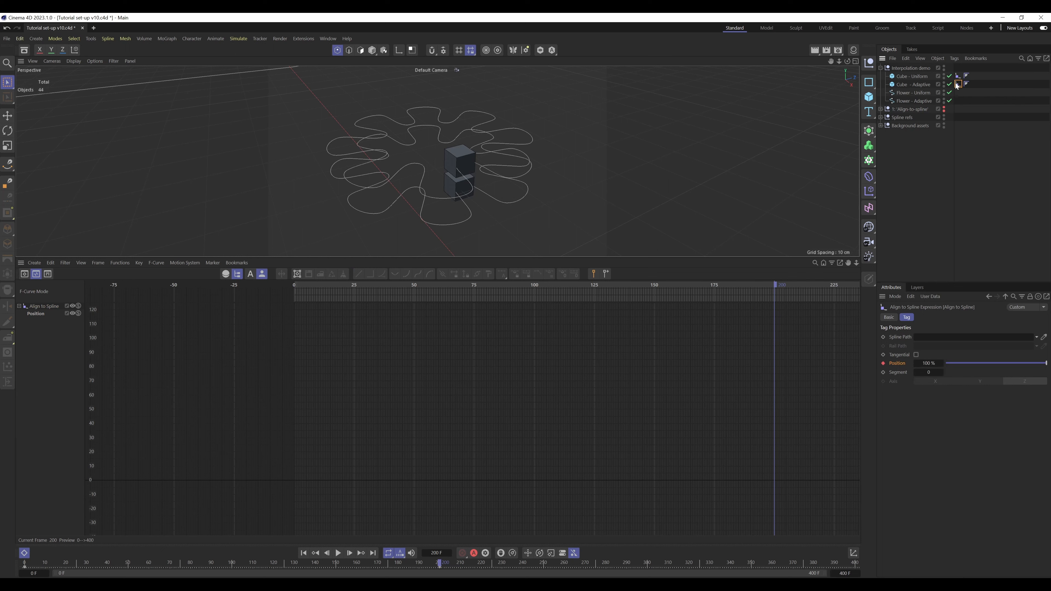
Step: Compare the Position curves of both cubes' Align to Spline tags in F-Curve mode and close the timeline
left_click_drag(958, 85, 33, 338)
left_click(19, 321)
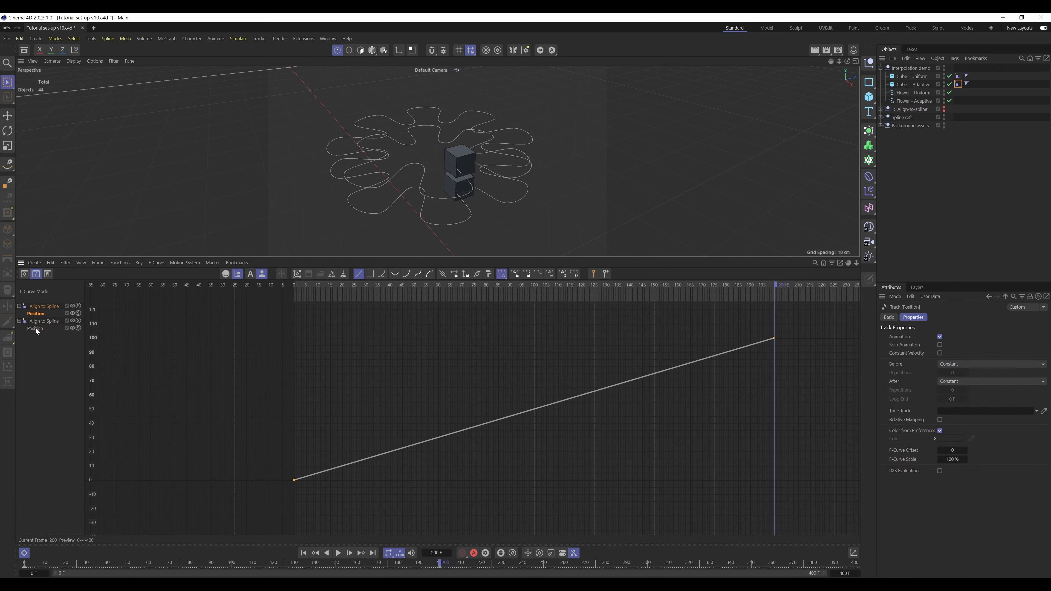
left_click(35, 329)
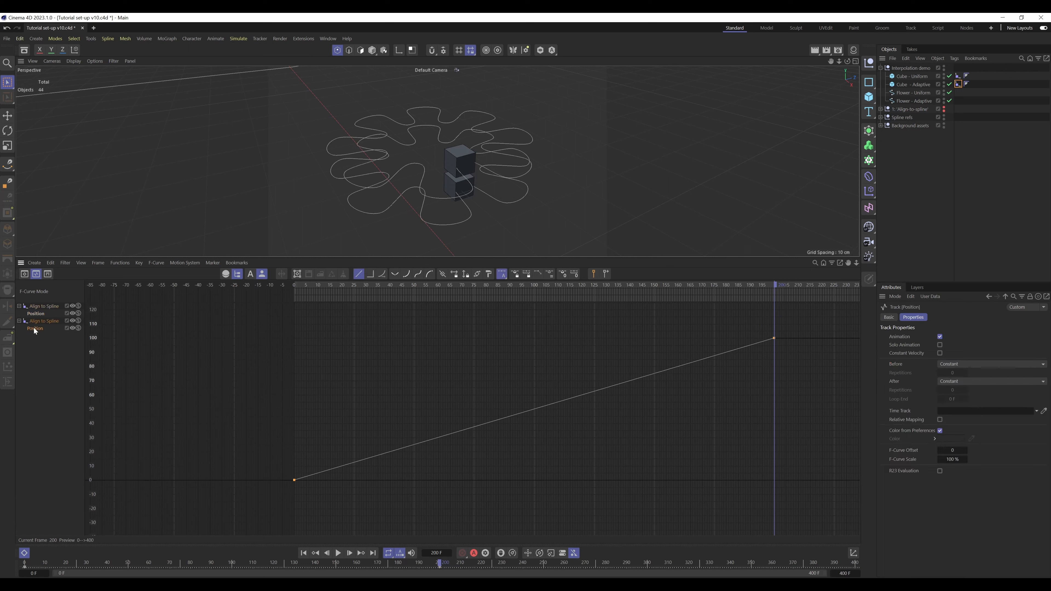
left_click(30, 277)
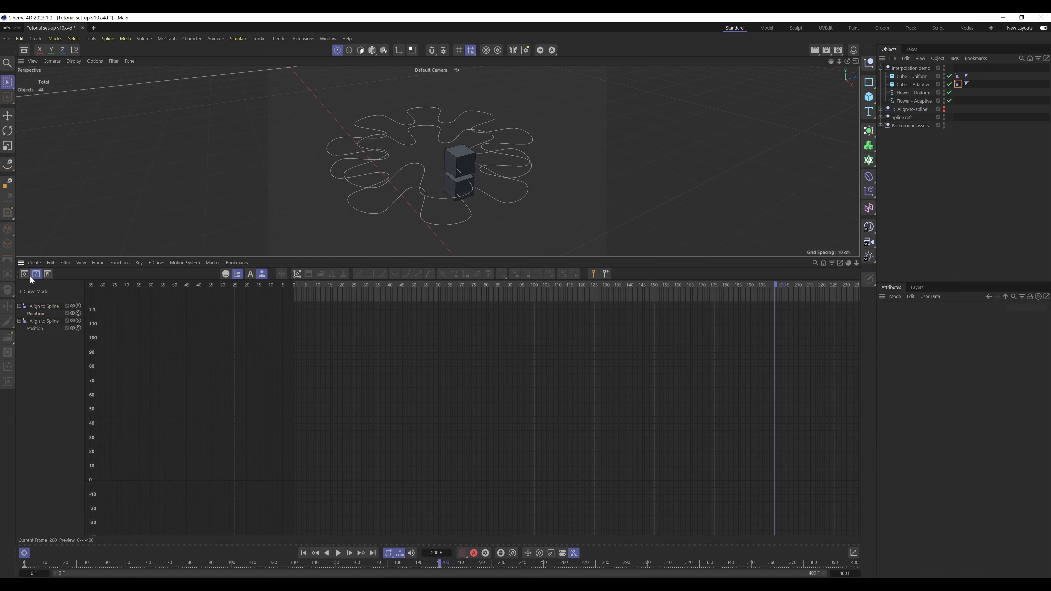
left_click(25, 553)
left_click(935, 187)
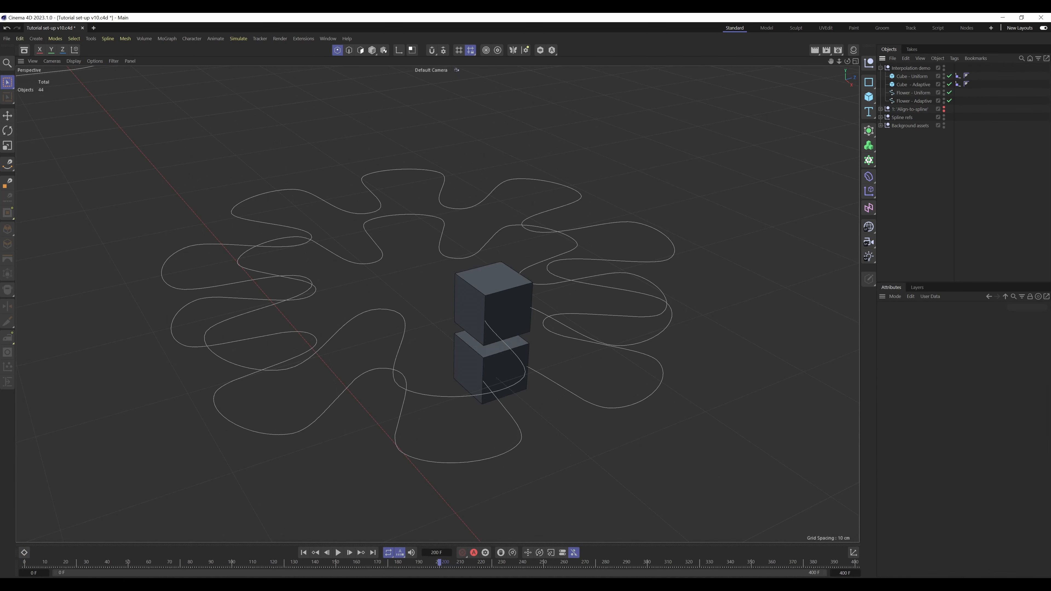
Step: At frame 0, assign Flower - Uniform and Flower - Adaptive as spline paths for the matching cubes' Align to Spline tags
mouse_move(30, 564)
left_mouse_down()
mouse_move(61, 564)
mouse_move(25, 563)
left_mouse_up()
left_click(958, 76)
left_click_drag(921, 94, 928, 338)
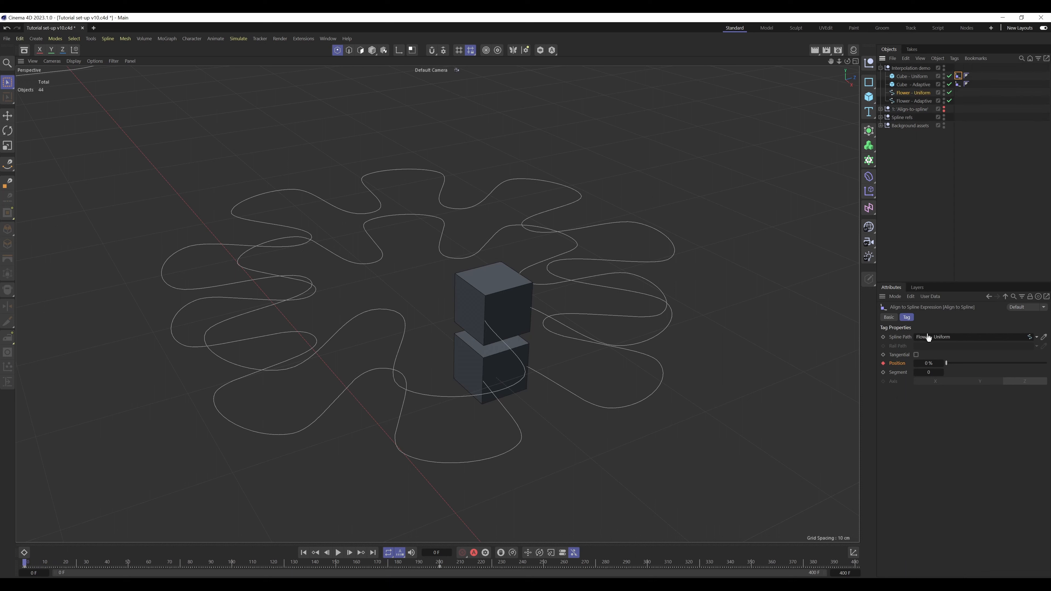
left_click(958, 85)
left_click_drag(910, 101, 918, 339)
left_click(1005, 144)
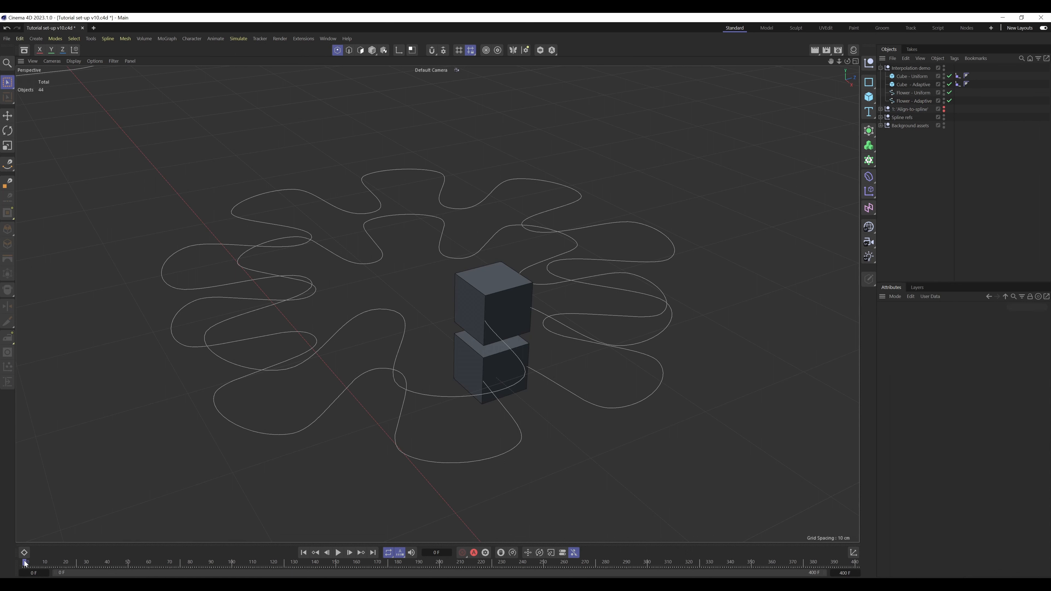
Step: Scrub the animation from frame 0 to frame 4 to compare how the two cubes move along their splines
mouse_move(25, 563)
left_mouse_down()
mouse_move(57, 572)
mouse_move(33, 576)
left_mouse_up()
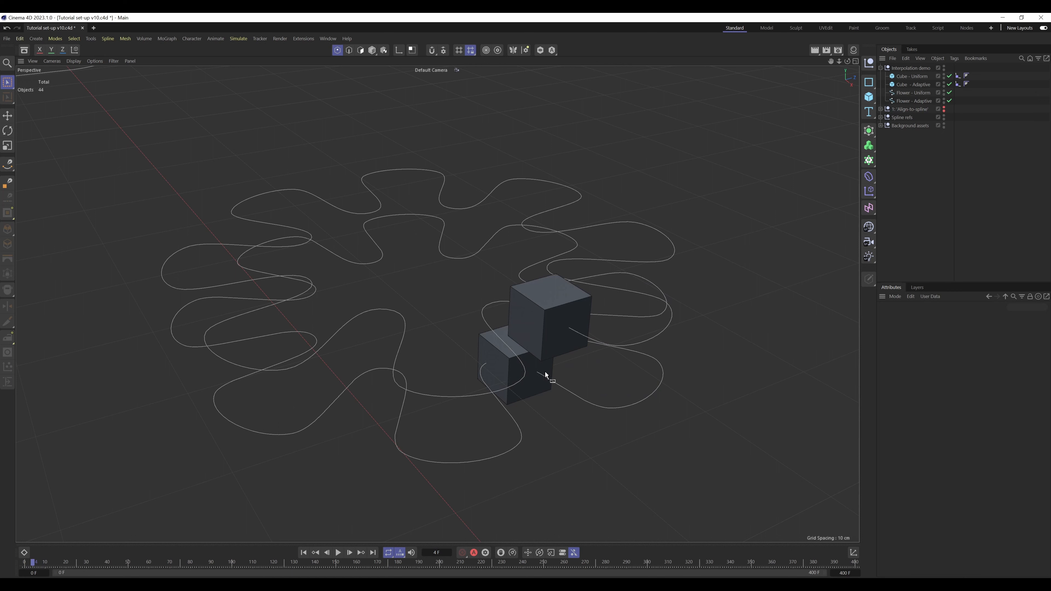
Step: Examine the point distribution of Flower - Adaptive and the Position value of Cube - Adaptive's Align to Spline tag
left_click(919, 101)
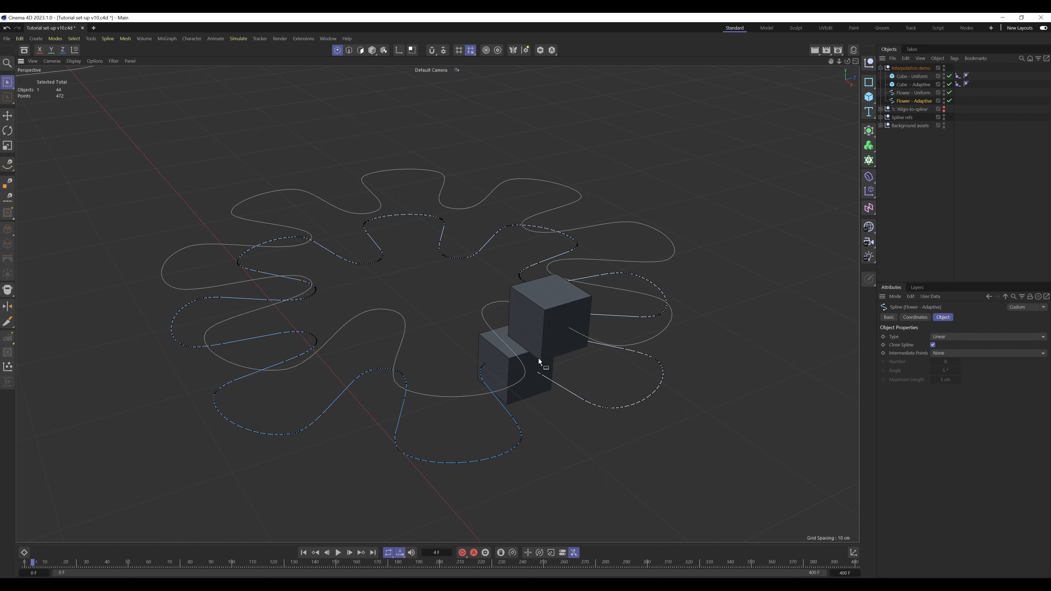
middle_click_drag(539, 358, 472, 378, "alt")
left_click_drag(445, 336, 455, 364, "alt")
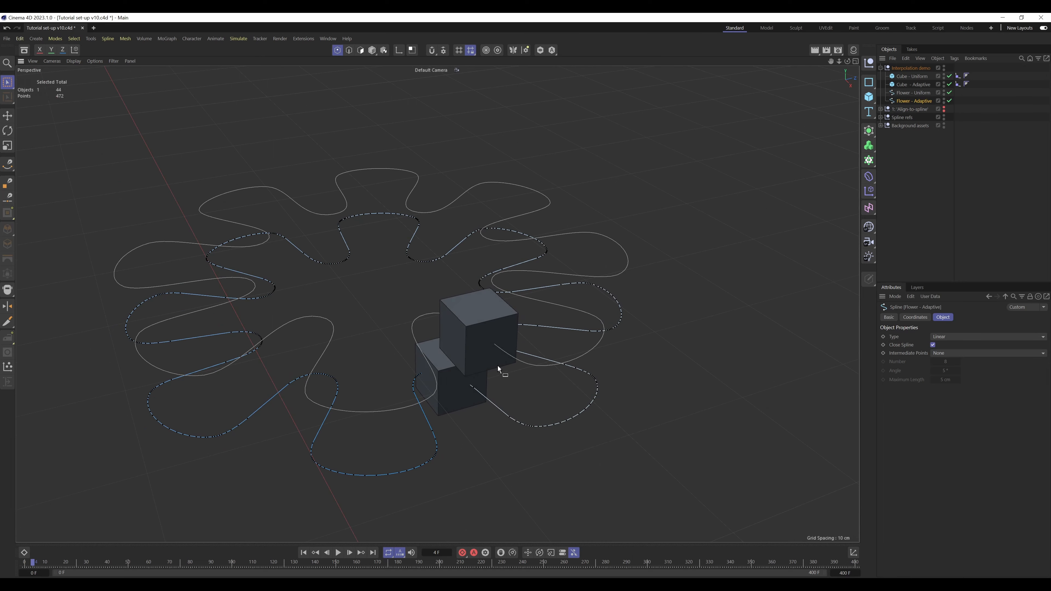
right_click_drag(446, 389, 467, 381, "alt")
middle_click_drag(477, 395, 506, 366, "alt")
left_click(957, 84)
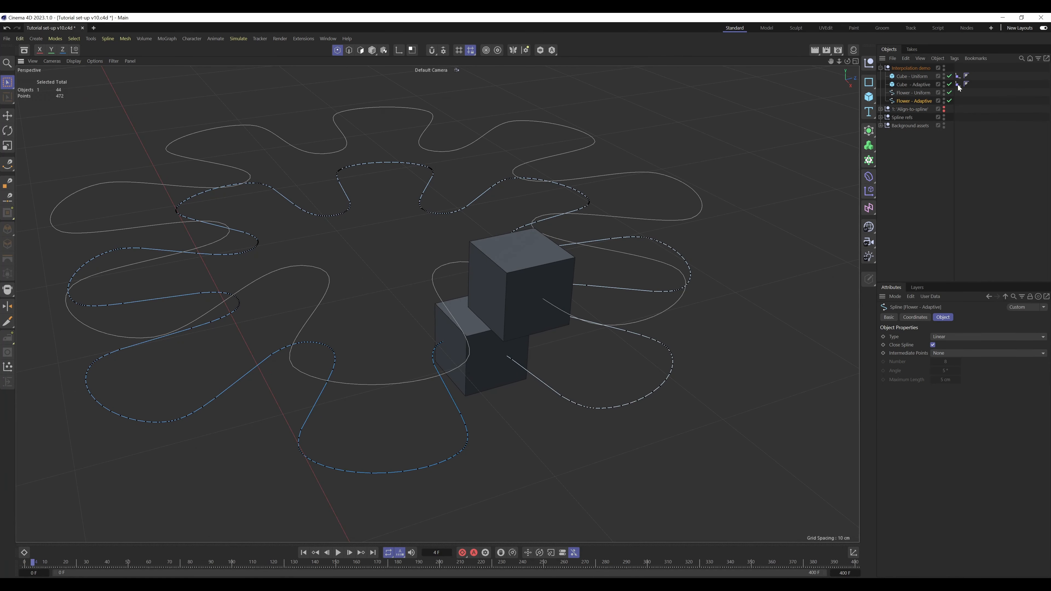
double_click(933, 363)
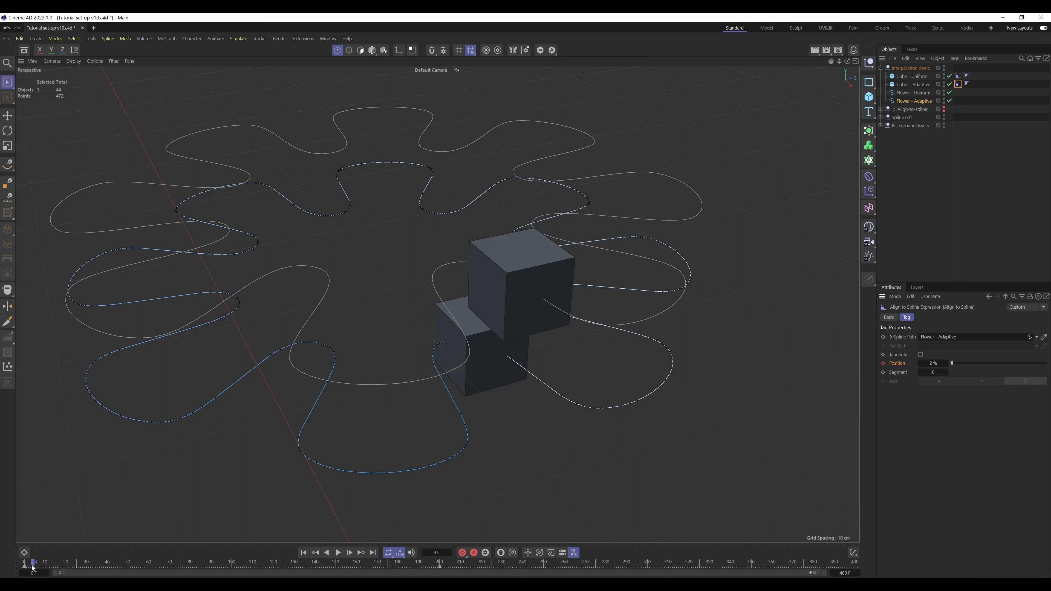
Step: Scrub the animation from frame 0 out to frame 15 and back to frame 8 to compare both cubes' positions
left_click_drag(33, 567, 18, 565)
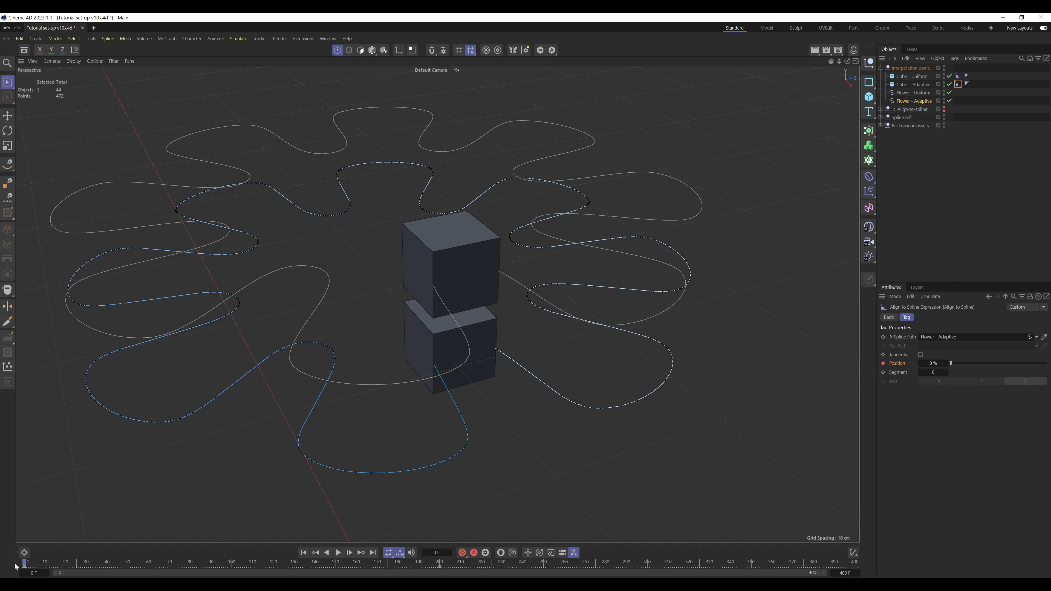
left_click(440, 564)
left_click_drag(441, 564, 1, 525)
left_click(440, 562)
left_click_drag(35, 564, 57, 567)
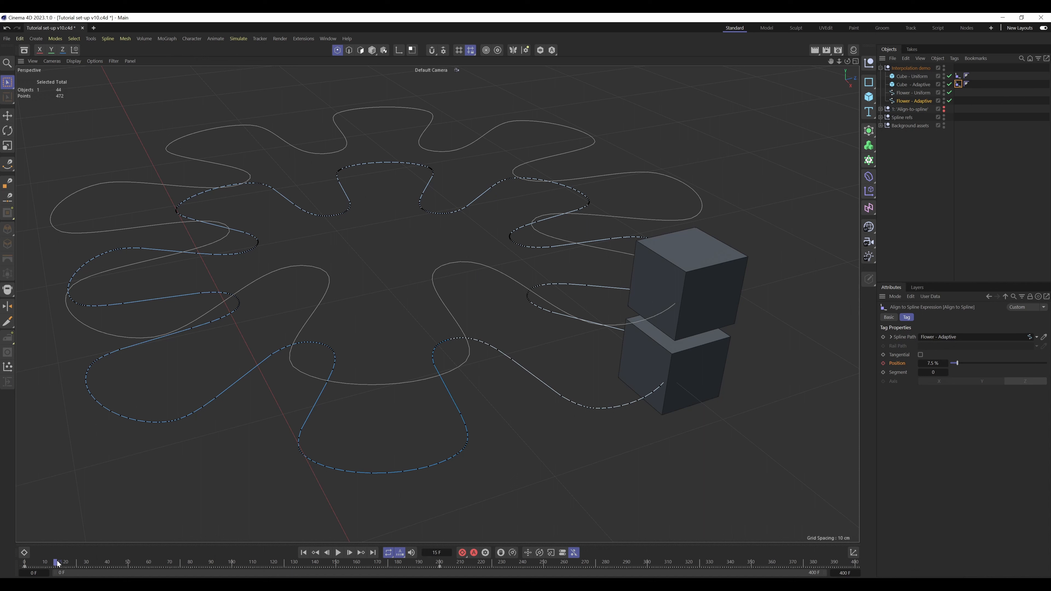
mouse_move(58, 563)
left_mouse_down()
mouse_move(32, 572)
mouse_move(42, 572)
left_mouse_up()
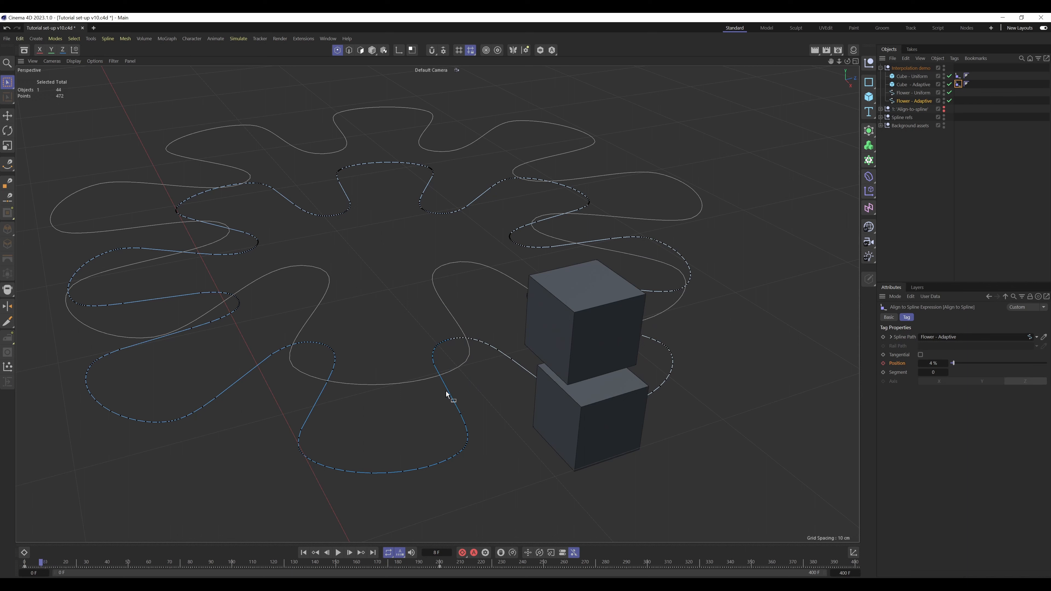
Step: Examine the distribution of points along the Flower - Uniform spline
left_click(924, 86)
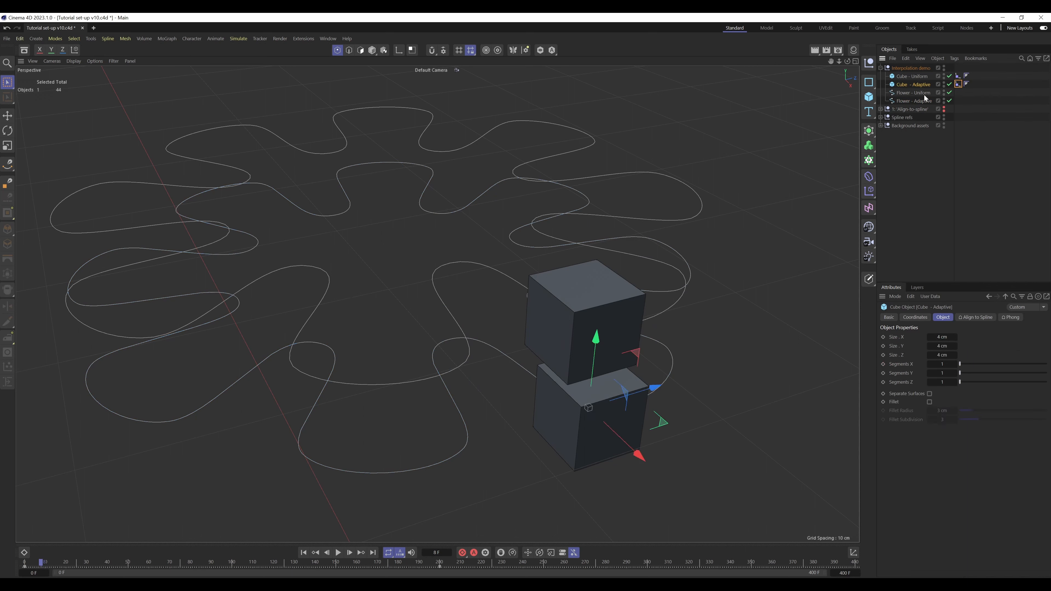
left_click(923, 93)
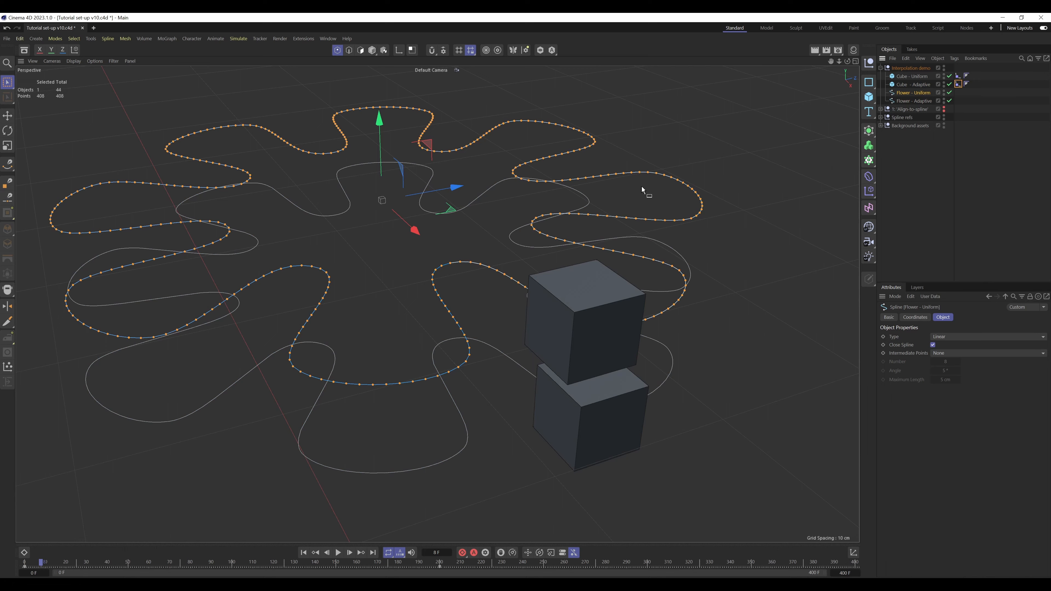
middle_click_drag(641, 186, 688, 242, "alt")
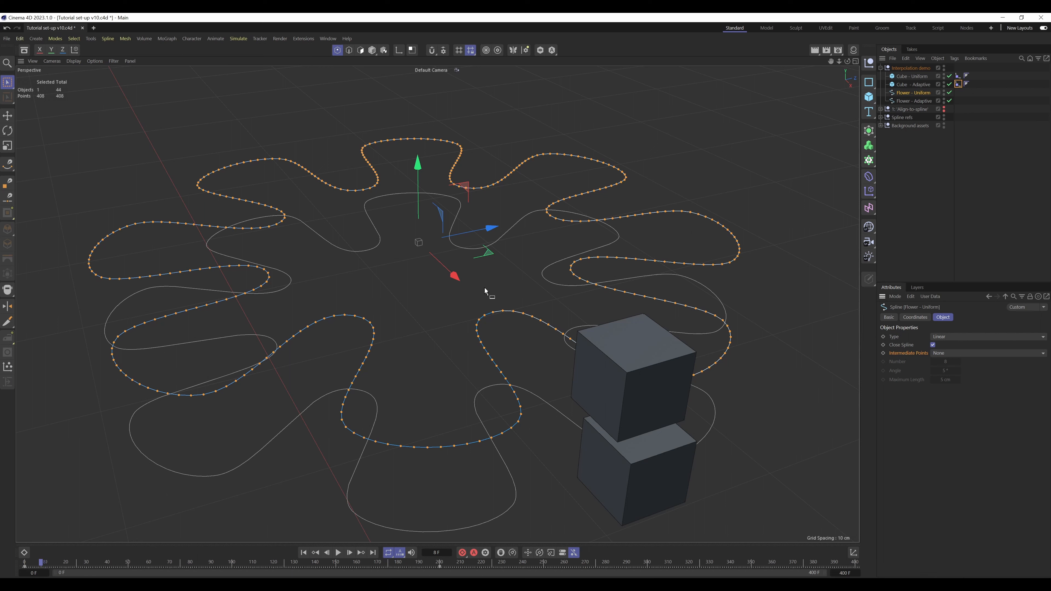
Step: Set Flower - Adaptive's Intermediate Points to Uniform and scrub back to frame 0 to check the cubes' motion
left_click(921, 101)
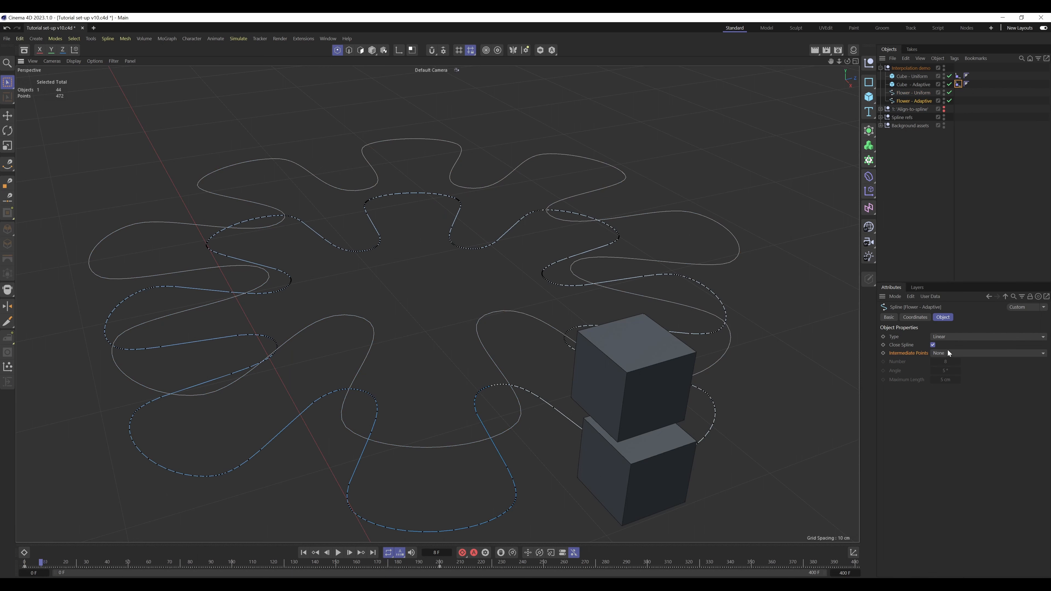
left_click(947, 351)
left_click(960, 333)
left_click(962, 336)
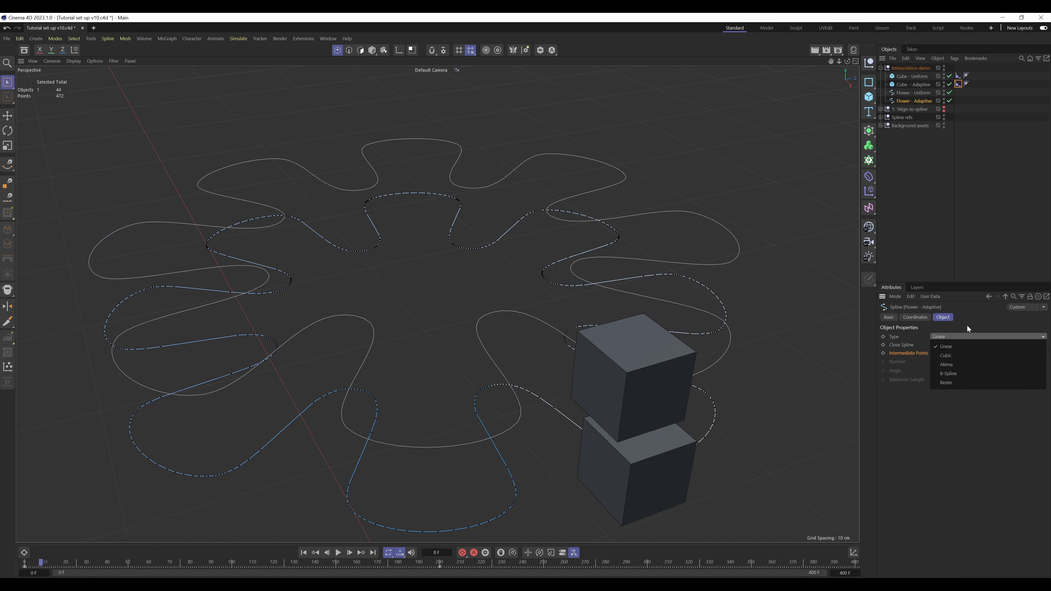
left_click(967, 325)
left_click(956, 353)
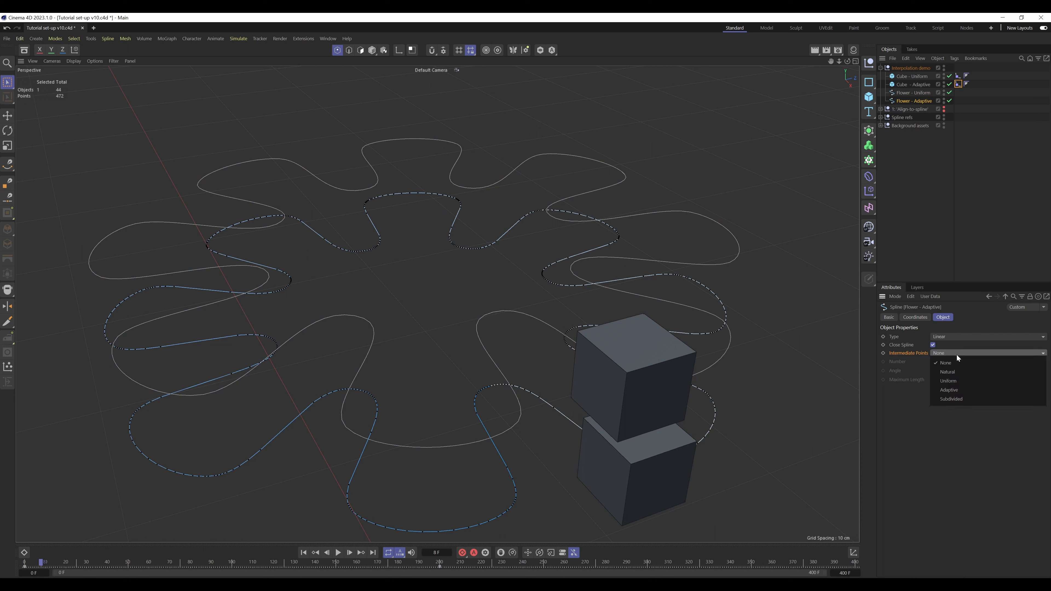
left_click(958, 382)
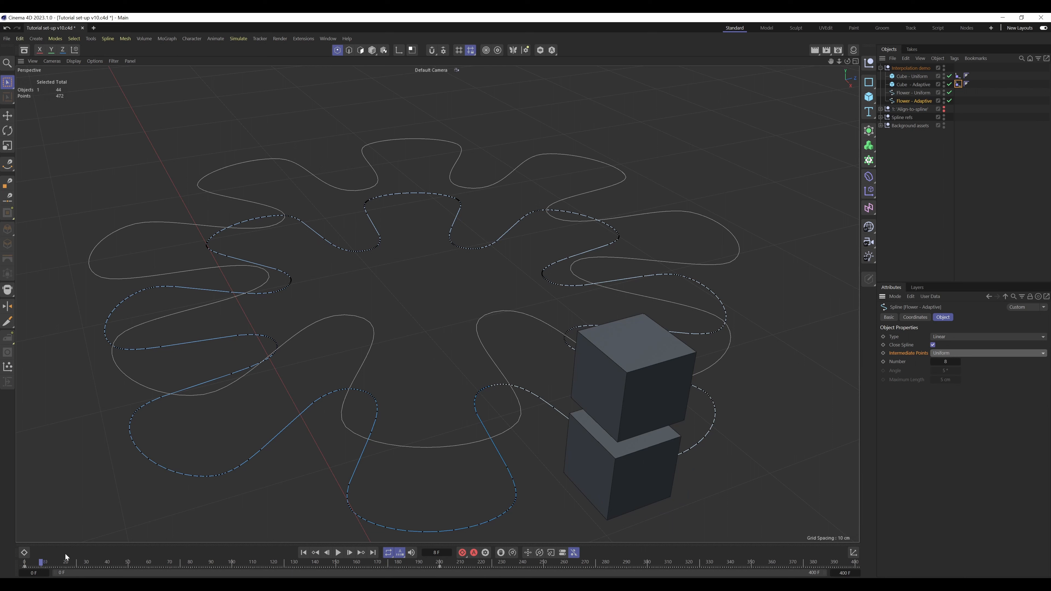
mouse_move(43, 563)
left_mouse_down()
mouse_move(25, 563)
mouse_move(114, 569)
mouse_move(30, 570)
left_mouse_up()
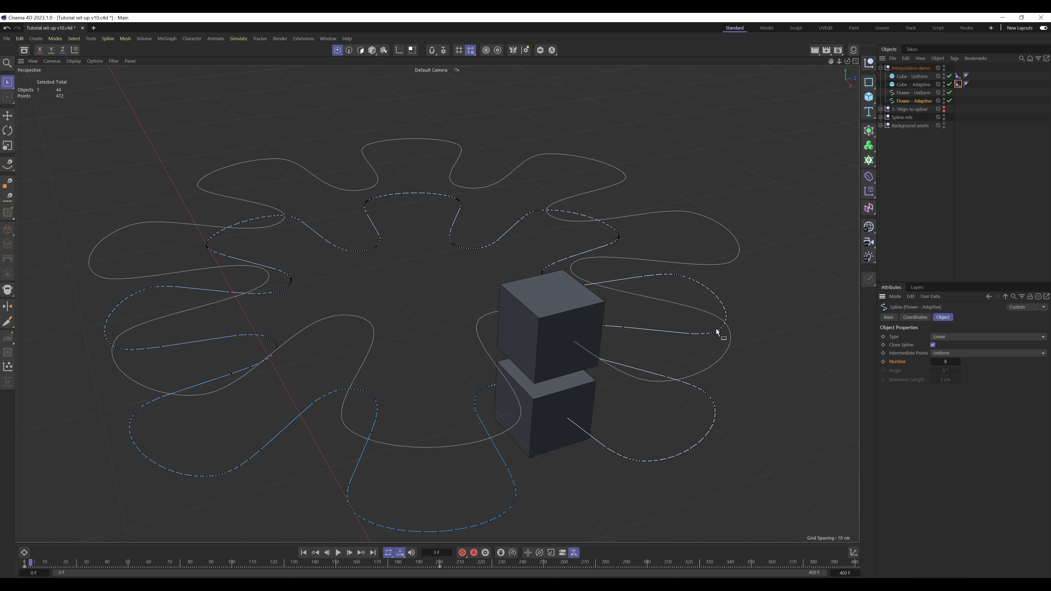
mouse_move(32, 562)
left_mouse_down()
mouse_move(60, 563)
mouse_move(24, 562)
left_mouse_up()
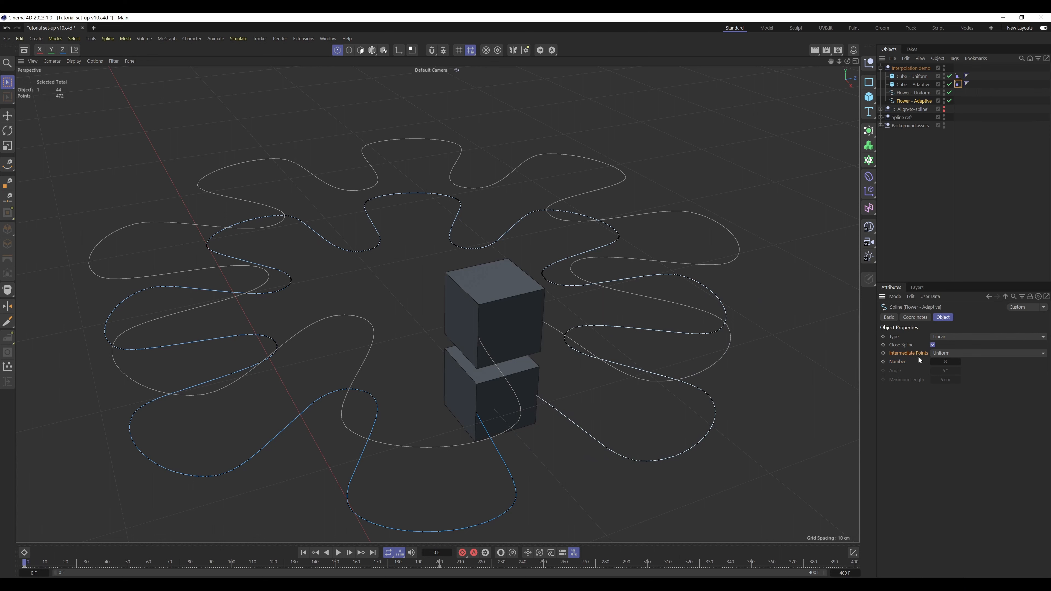
Step: Collapse the Interpolation demo group, expand Spline refs and select Main Spline to review its Intermediate Points setting
left_click(937, 171)
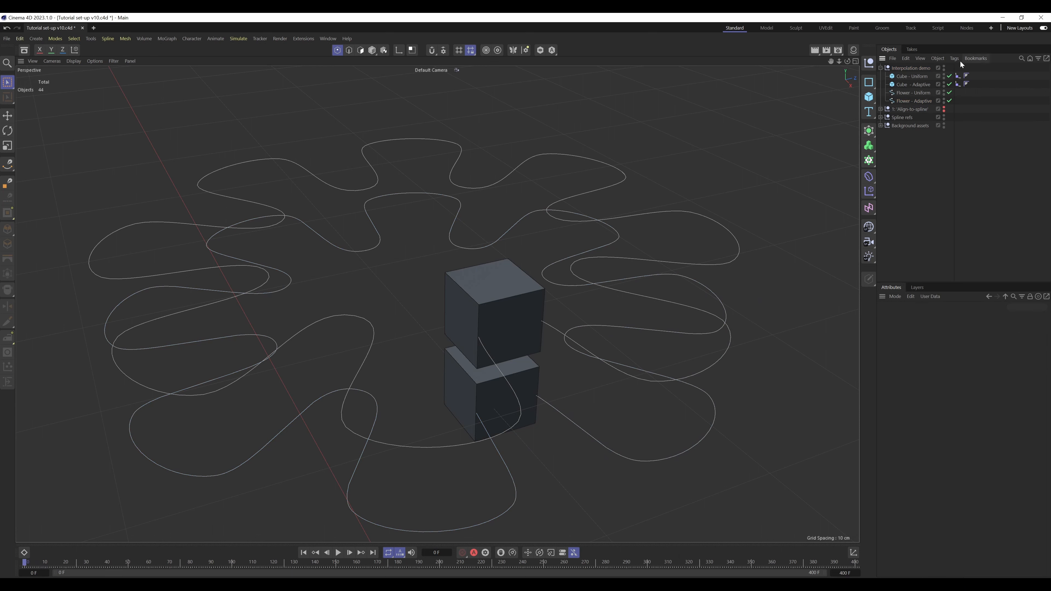
left_click(880, 67)
scroll(457, 259, "down", 10)
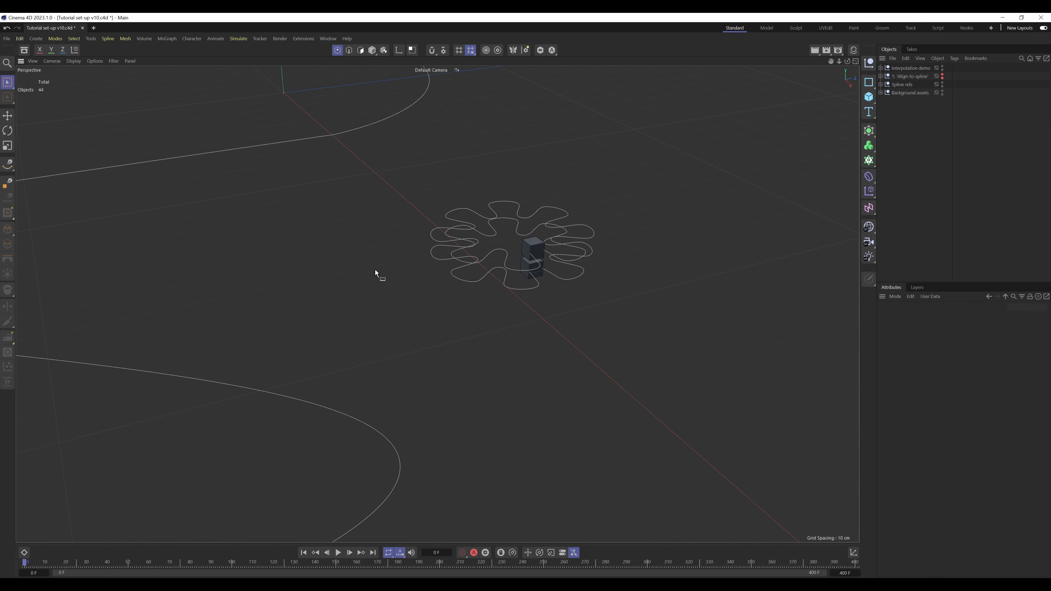
left_click(880, 84)
left_click(907, 93)
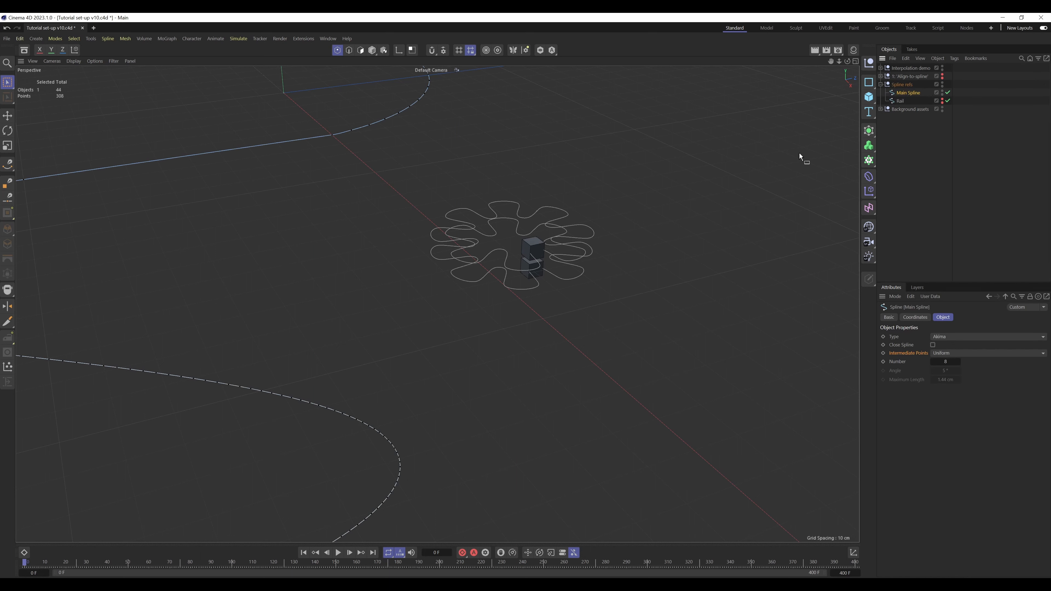
middle_click_drag(367, 437, 620, 261, "alt")
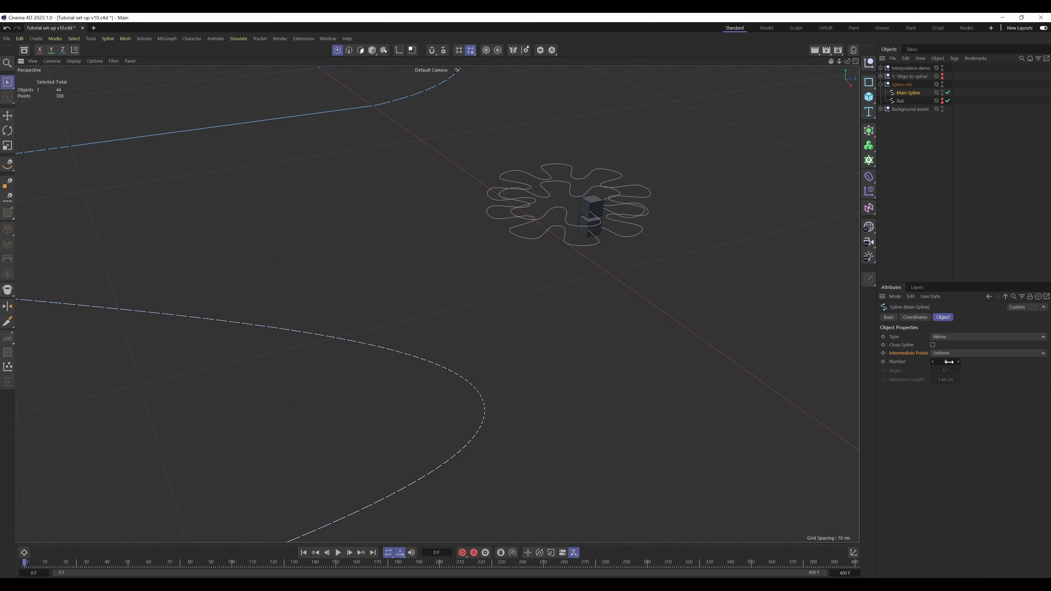
Step: Clear the selection and examine the full shape of Main Spline in the viewport
left_click(900, 101)
left_click(568, 230)
scroll(568, 230, "down", 5)
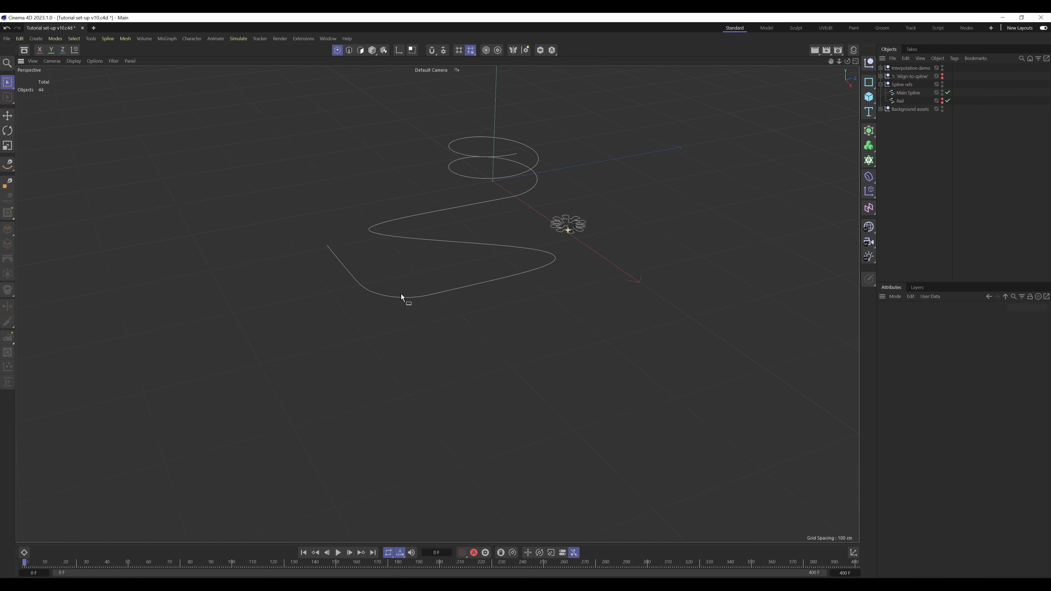
right_click_drag(444, 269, 448, 267, "alt")
middle_click_drag(566, 209, 629, 283, "alt")
left_click_drag(516, 326, 536, 311, "alt")
scroll(458, 324, "up", 5)
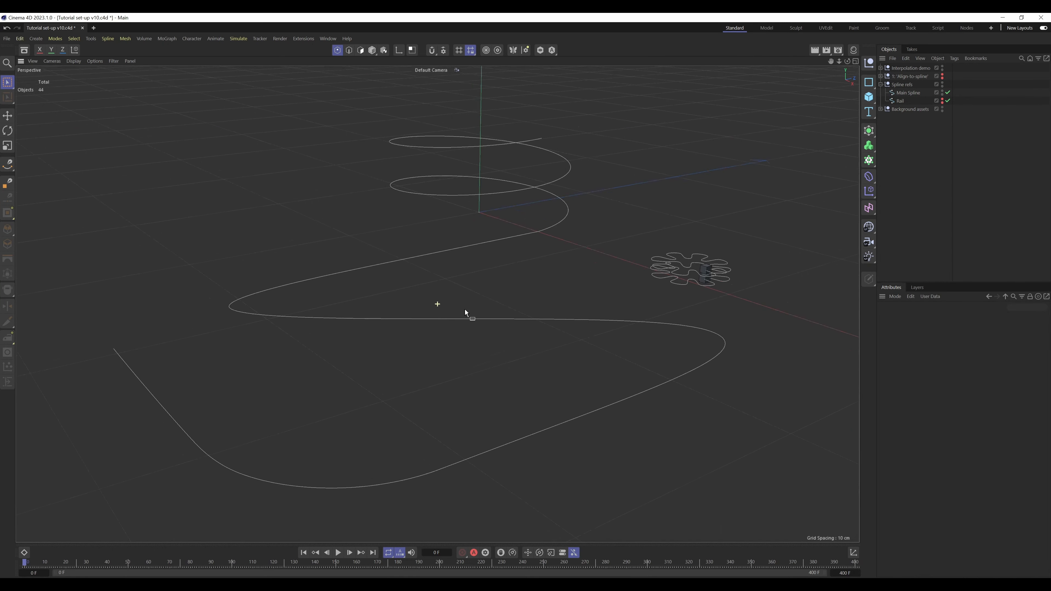